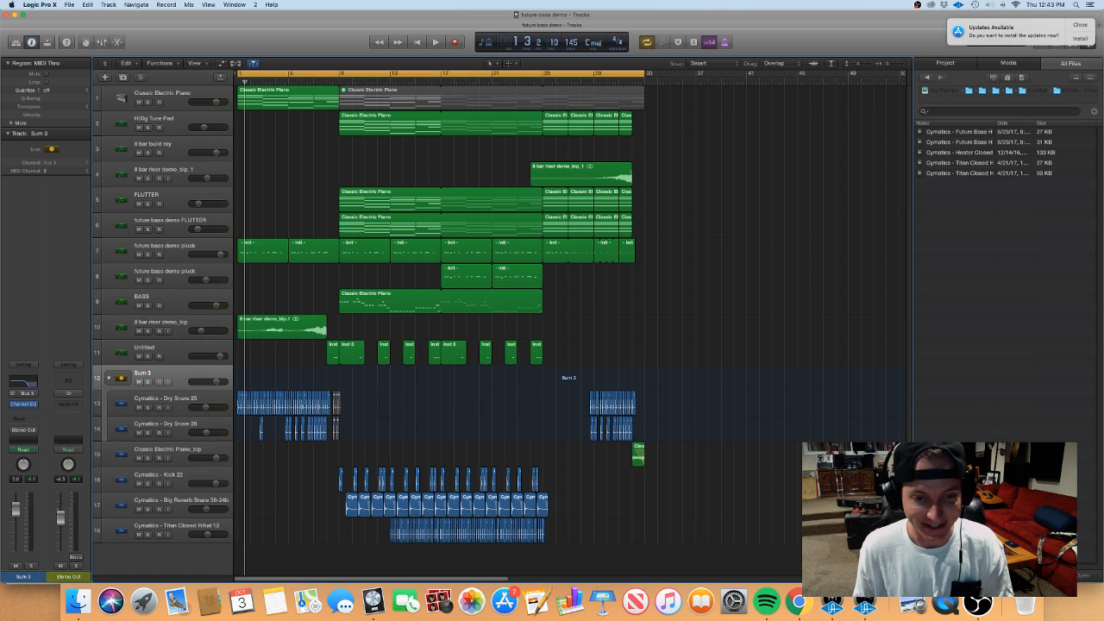
- Play the arrangement from the beginning with cycling switched off along the way, stopping playback past the end of the song
key(space)
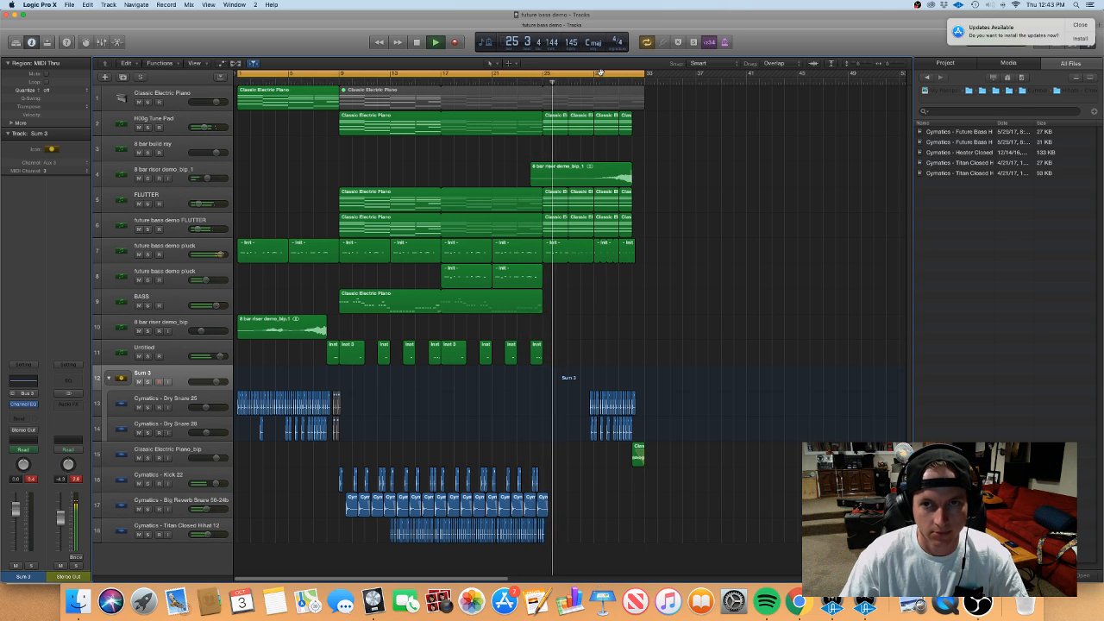
key(c)
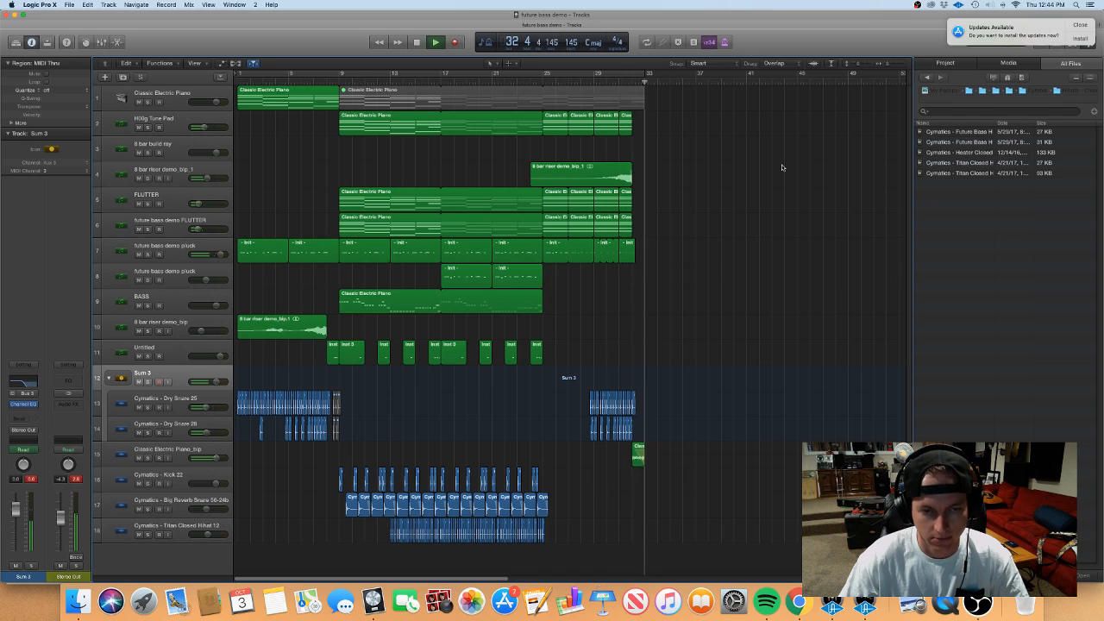
key(space)
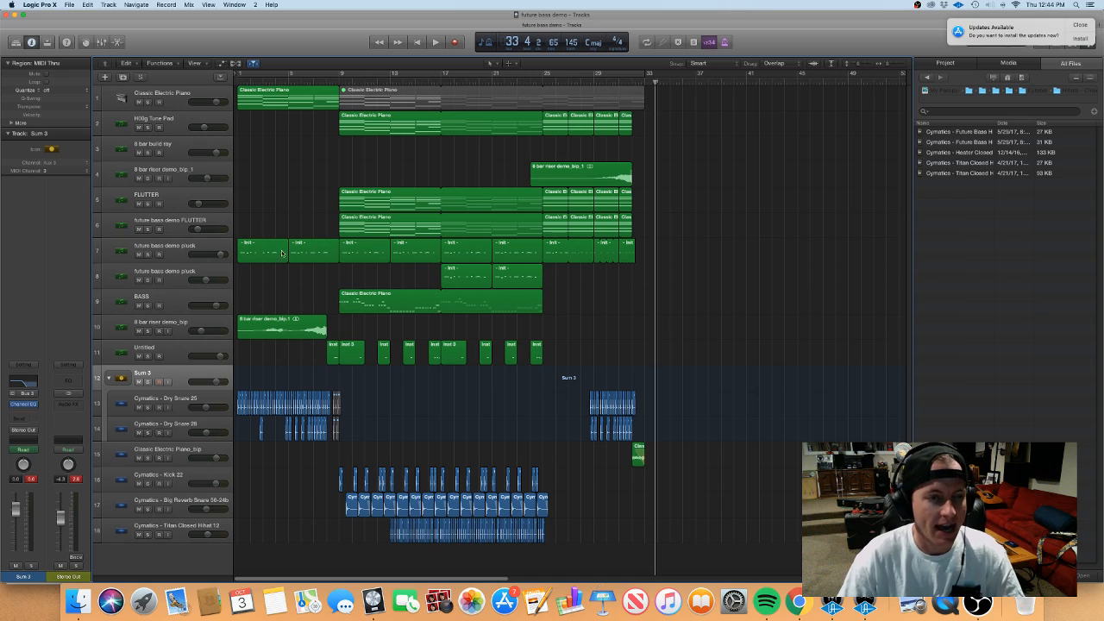
- Set the cycle range to span bars 9 to 25
click(348, 71)
click(350, 73)
drag(343, 73, 542, 77)
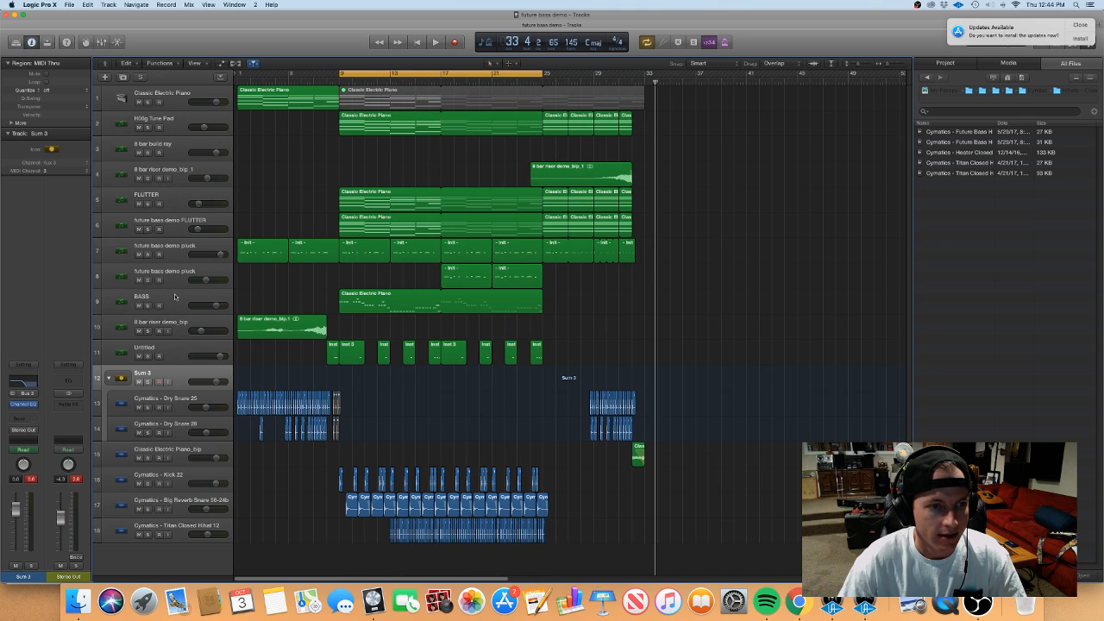
- Solo the tracks from FLUTTER downwards except the pluck on track 7, and start playback of the cycle range
click(147, 203)
drag(156, 351, 150, 577)
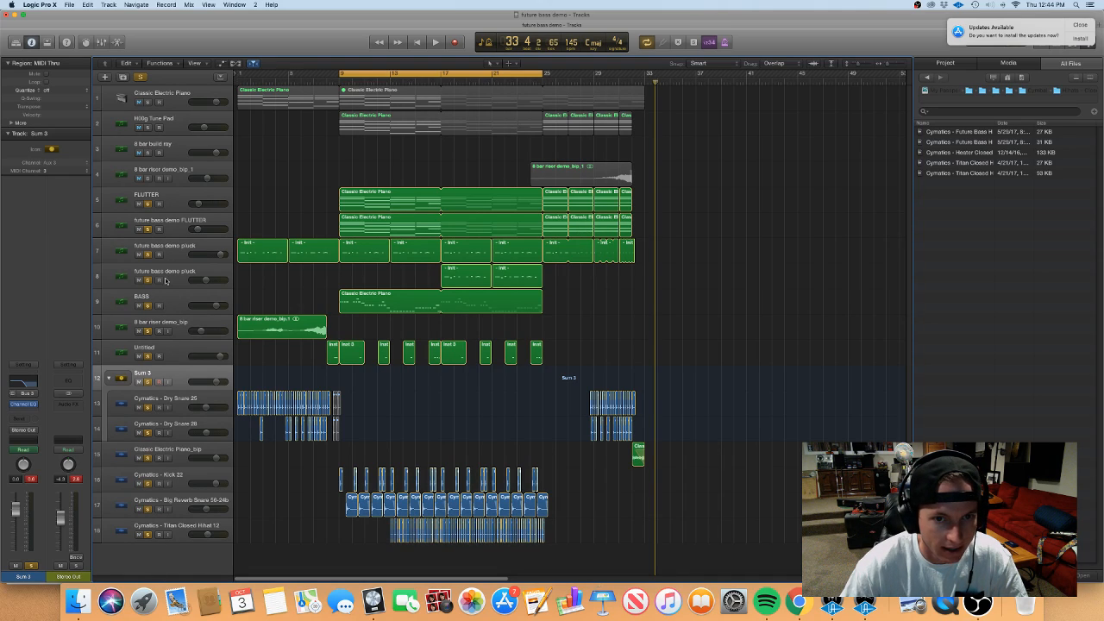
click(147, 254)
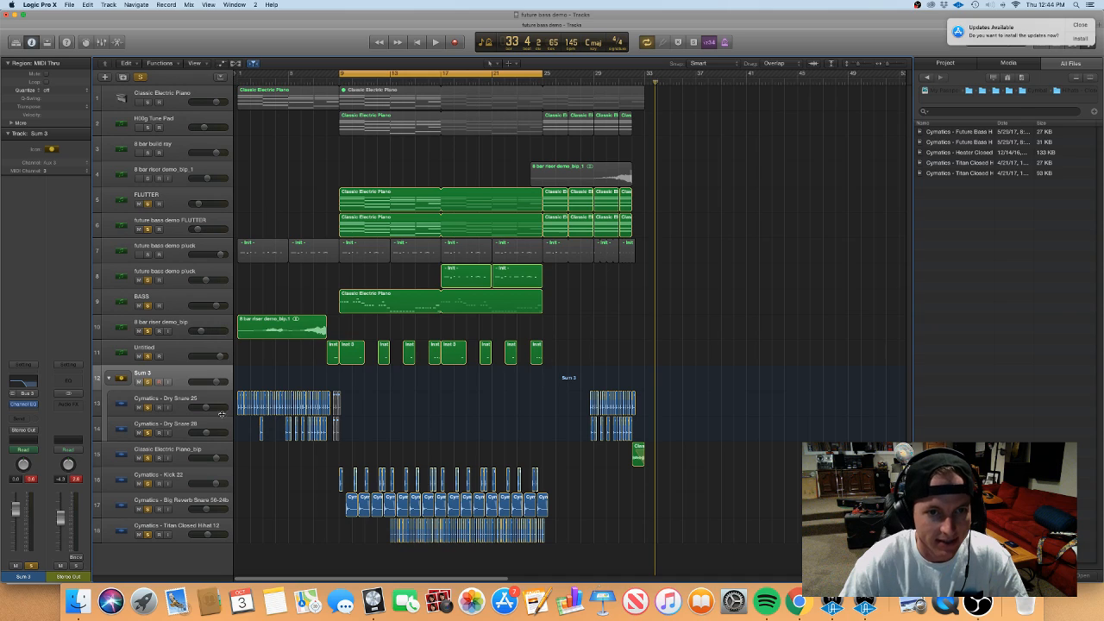
key(space)
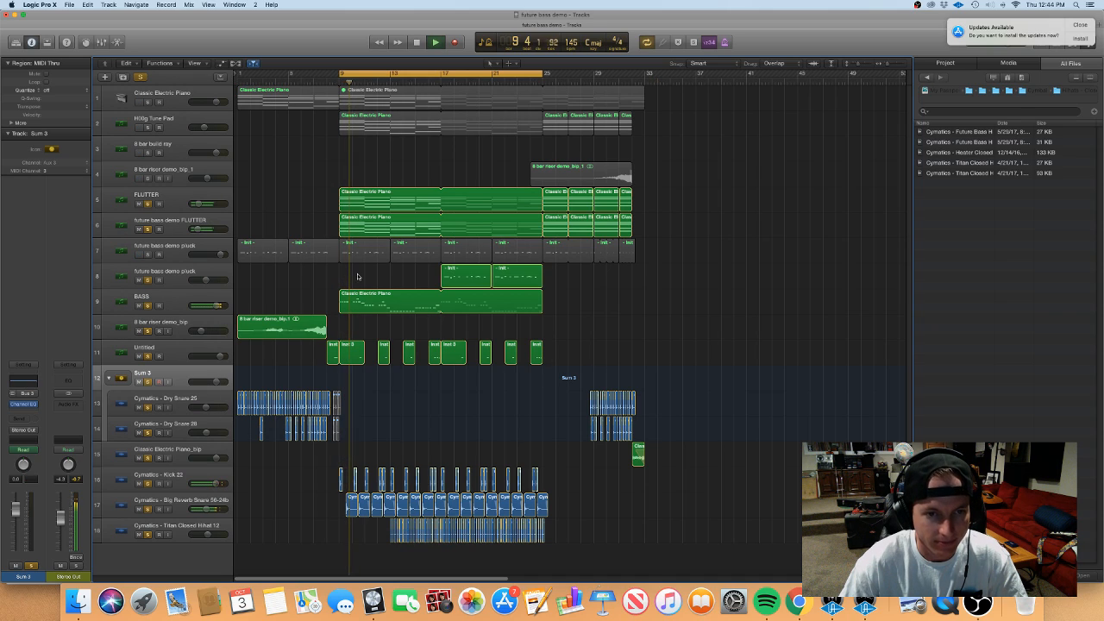
- Open the two pluck regions on track 7 spanning bars 9 to 17 in the Piano Roll and stop playback
drag(373, 275, 406, 252)
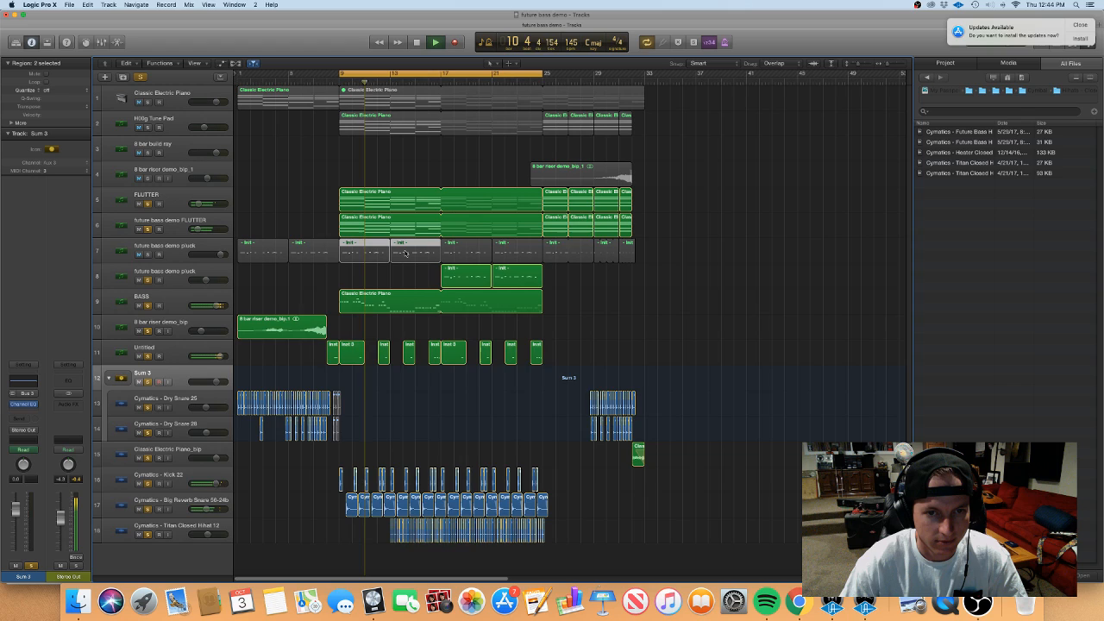
double_click(405, 252)
scroll(356, 375, left, 10)
scroll(356, 375, down, 5)
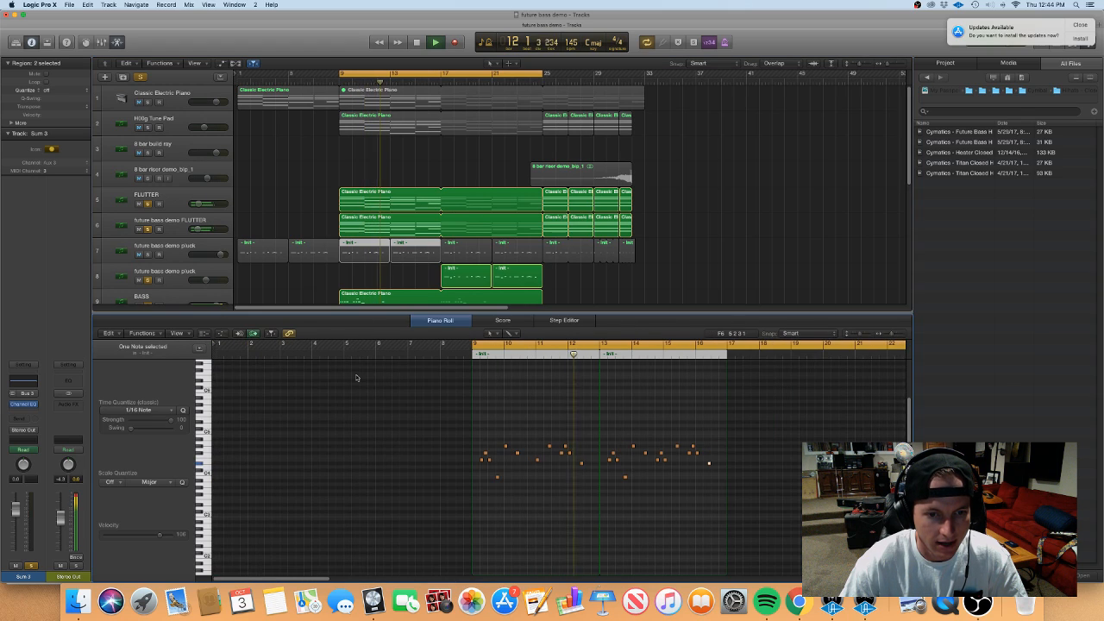
scroll(356, 375, up, 1)
key(space)
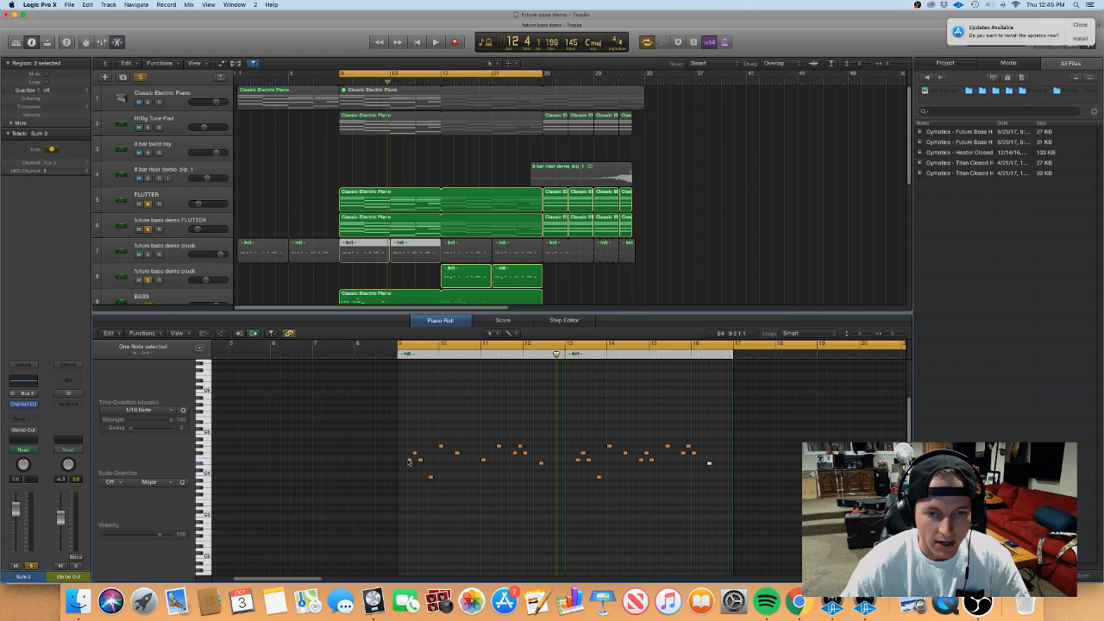
- Examine the pitches and rhythm of the pluck melody notes between bars 9 and 13, auditioning individual notes
click(425, 499)
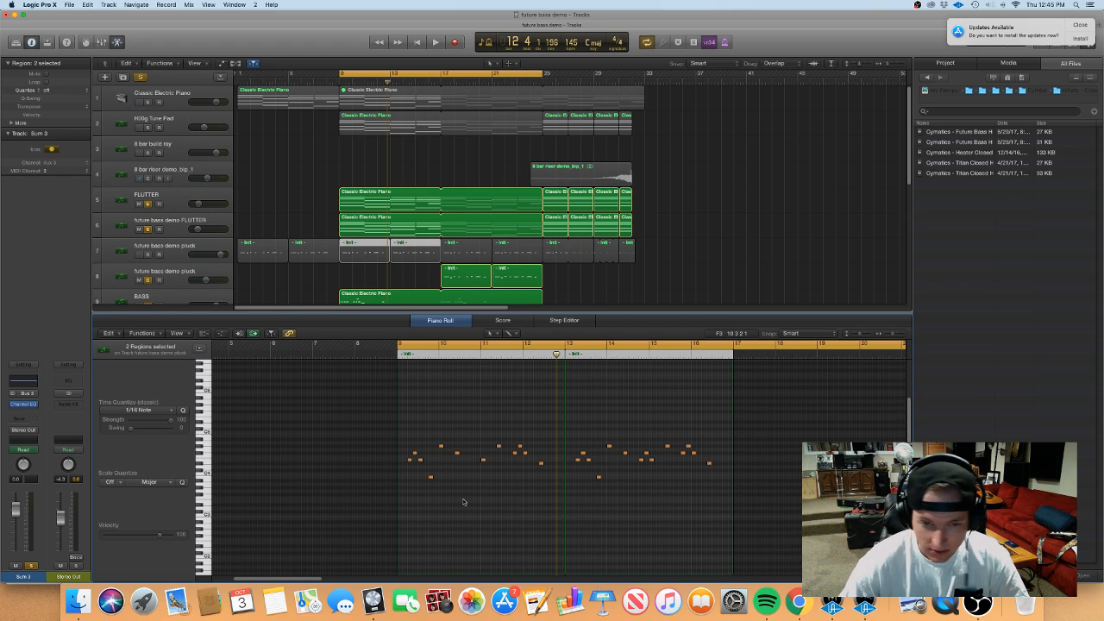
click(440, 447)
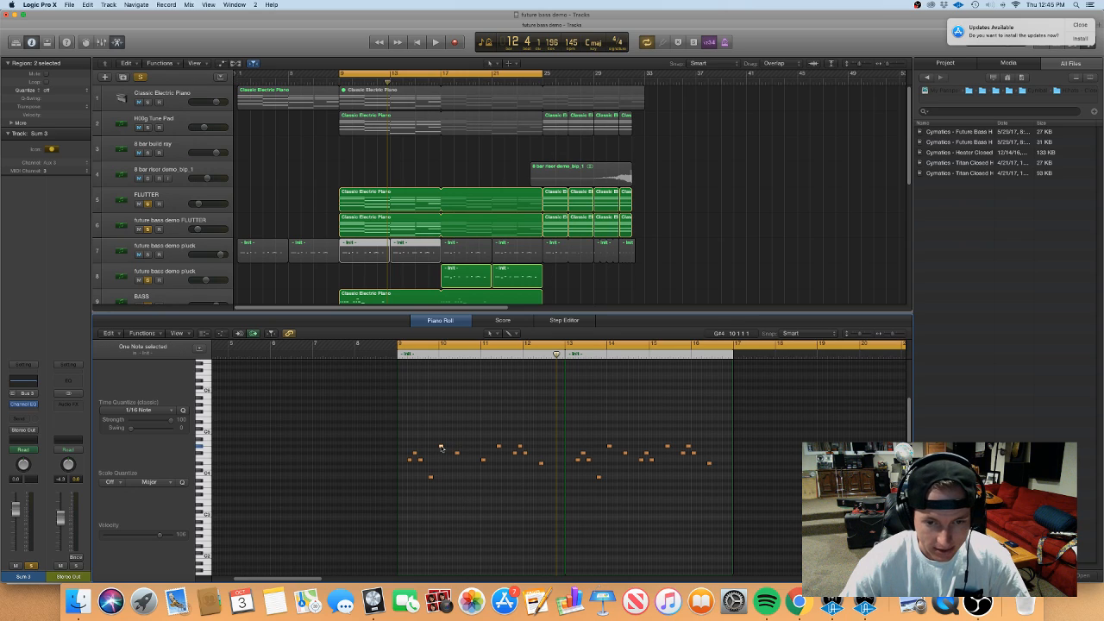
click(447, 469)
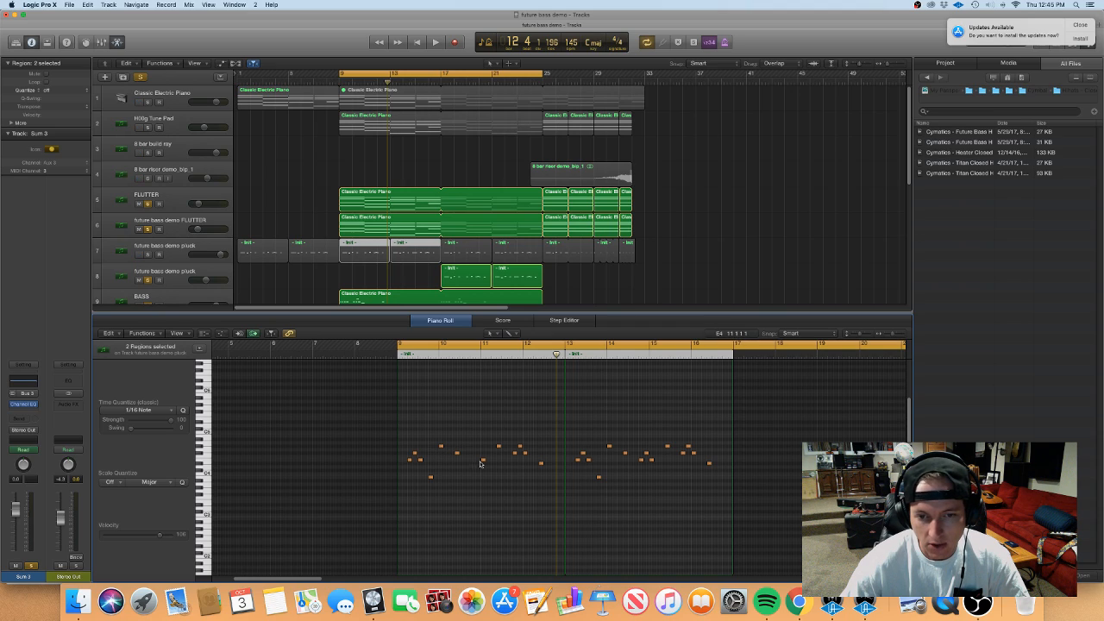
drag(478, 480, 504, 449)
click(505, 450)
click(499, 446)
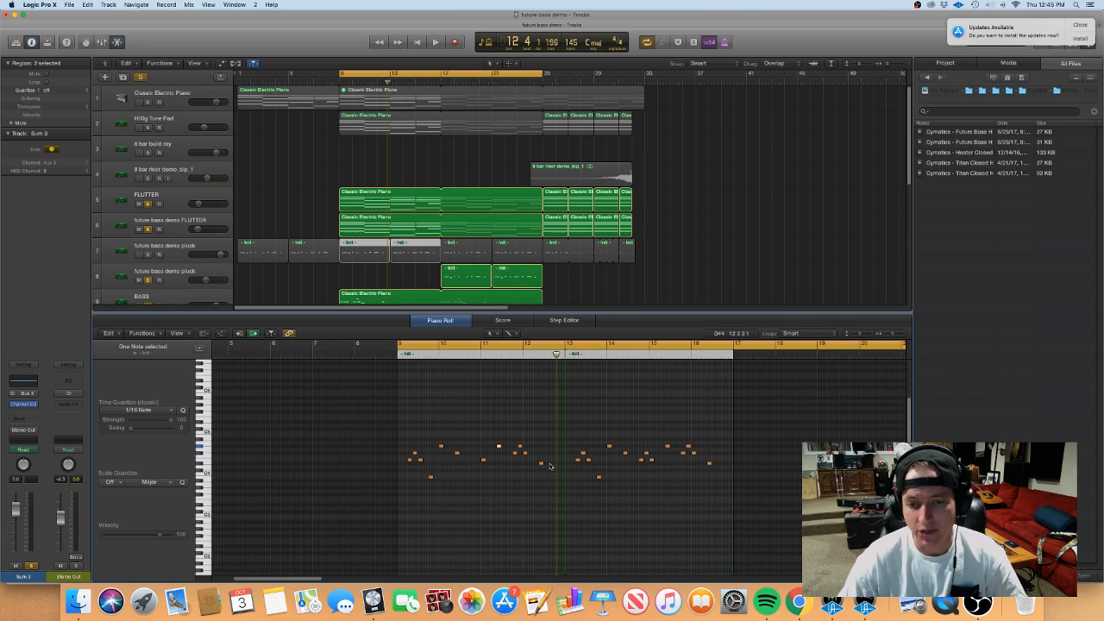
drag(550, 477, 524, 449)
click(527, 491)
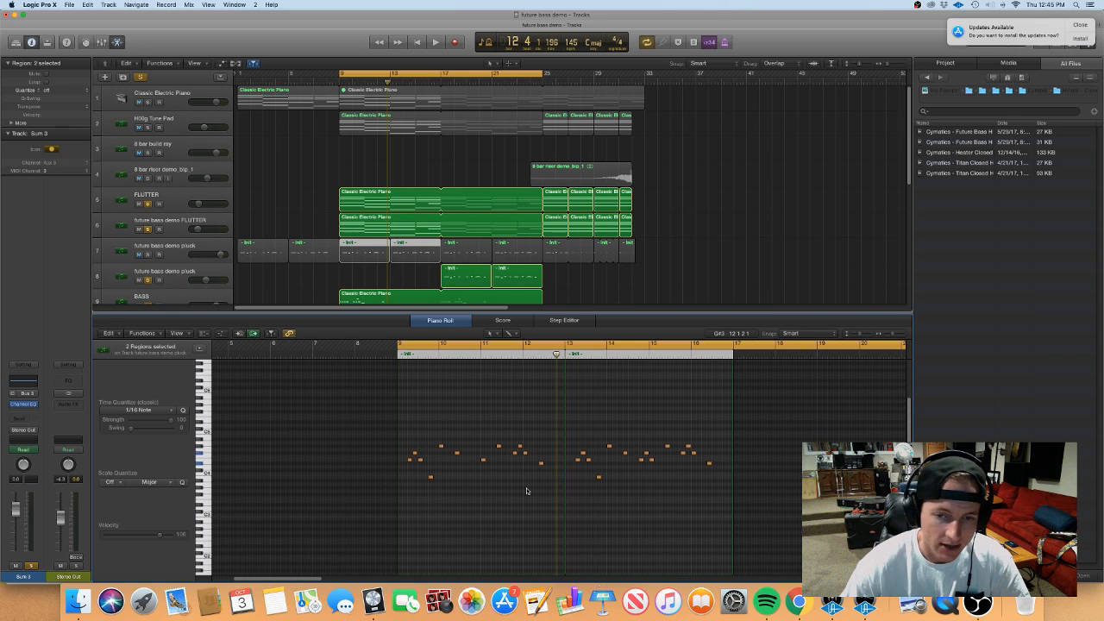
- Solo the pluck on track 7 and open its Serum instrument
click(186, 249)
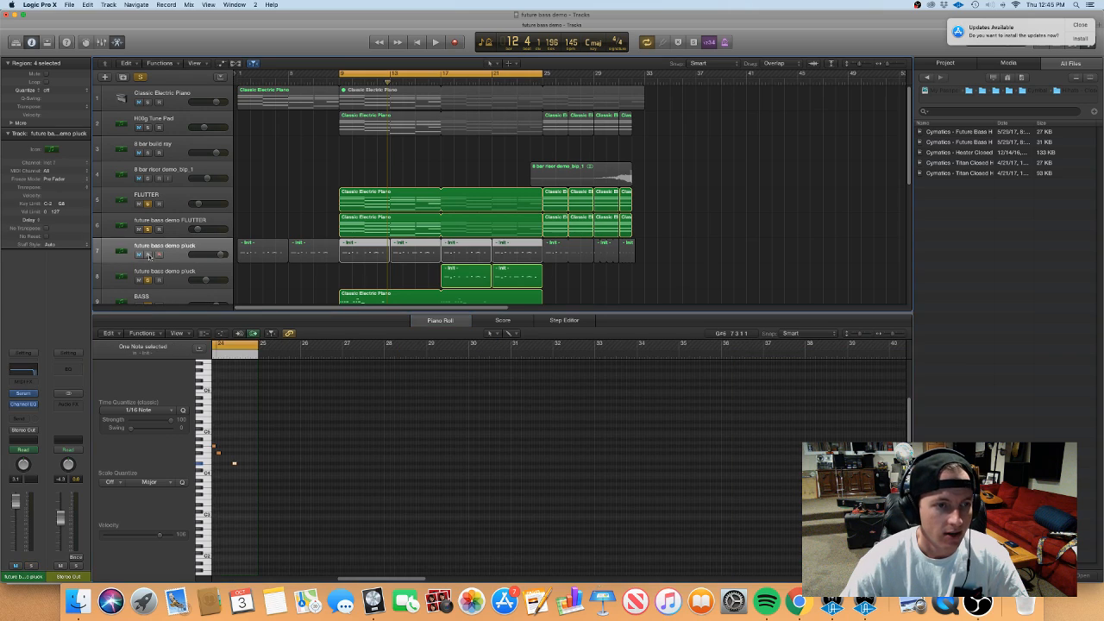
click(25, 395)
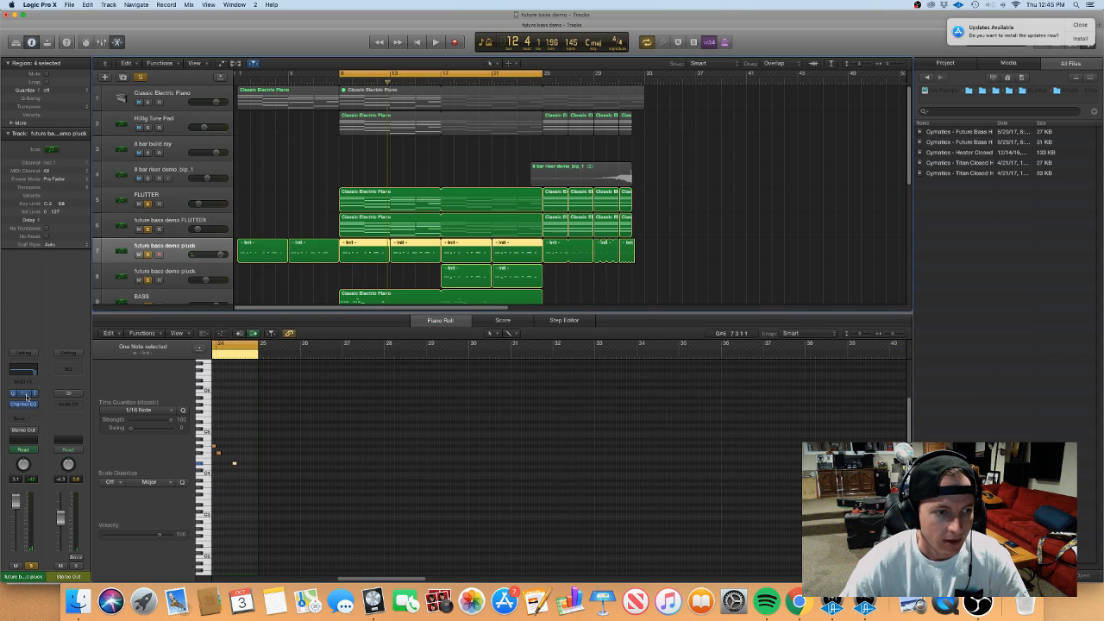
drag(677, 236, 638, 186)
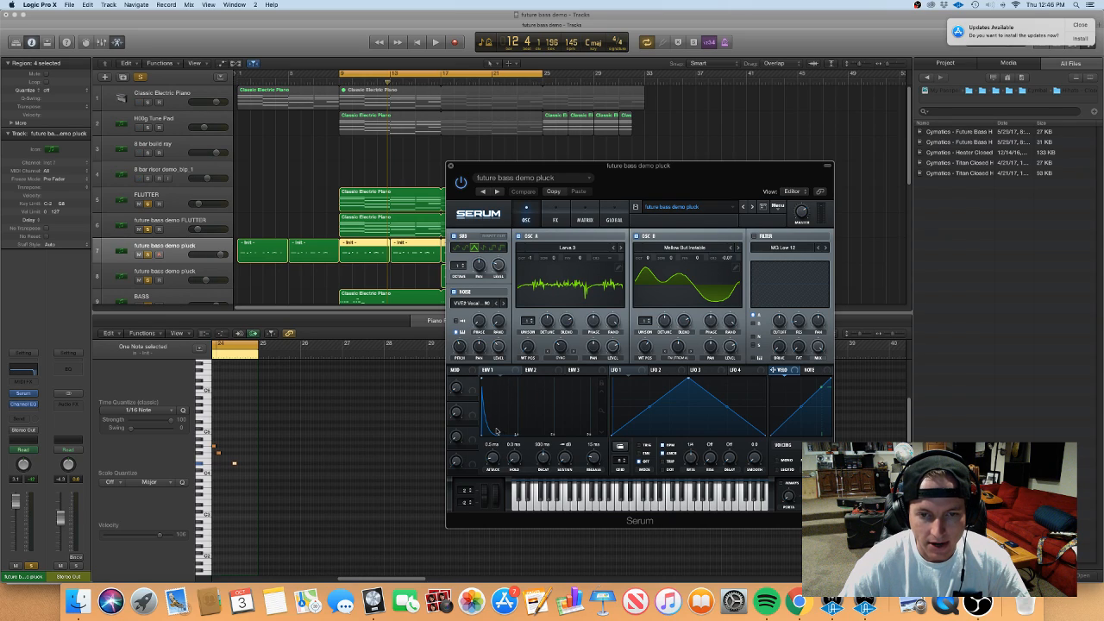
- Nudge the decay point of Serum's Envelope 1 slightly and audition the pluck note in bar 24
mouse_move(497, 435)
mouse_down()
mouse_move(503, 413)
mouse_move(495, 434)
mouse_up()
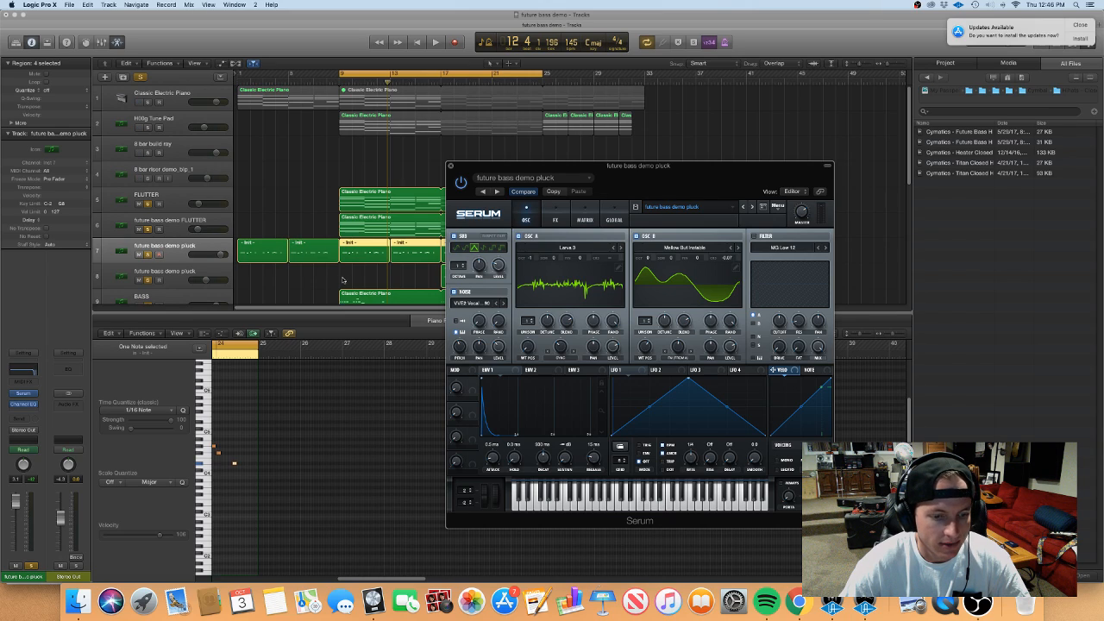
click(234, 464)
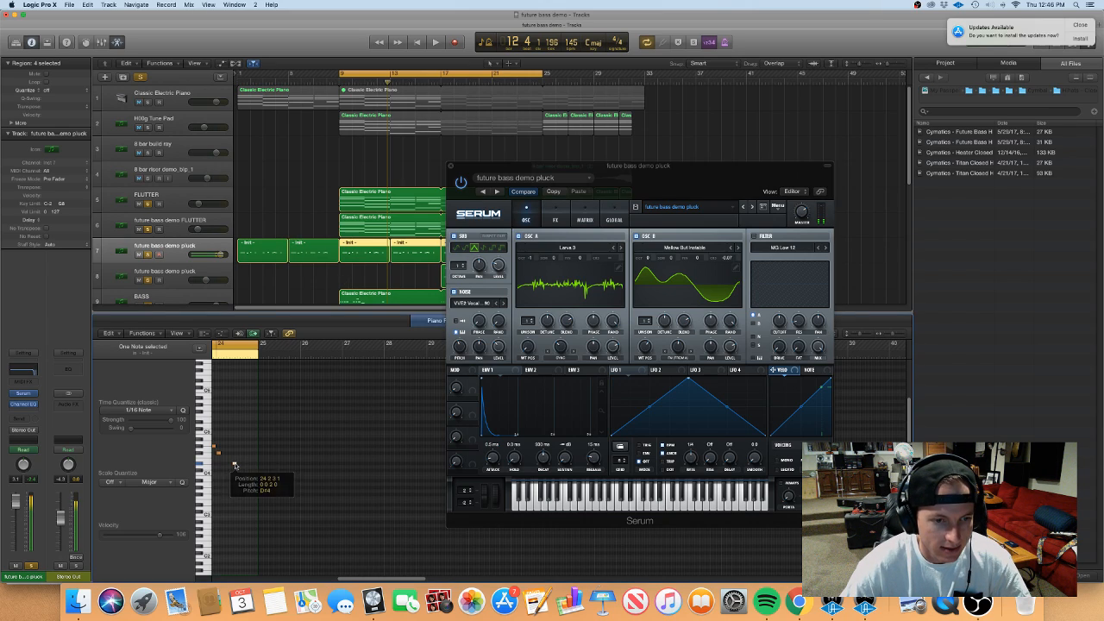
- Review the pluck's effects chain and oscillator settings in Serum, including the USER samples available for the noise oscillator
click(554, 217)
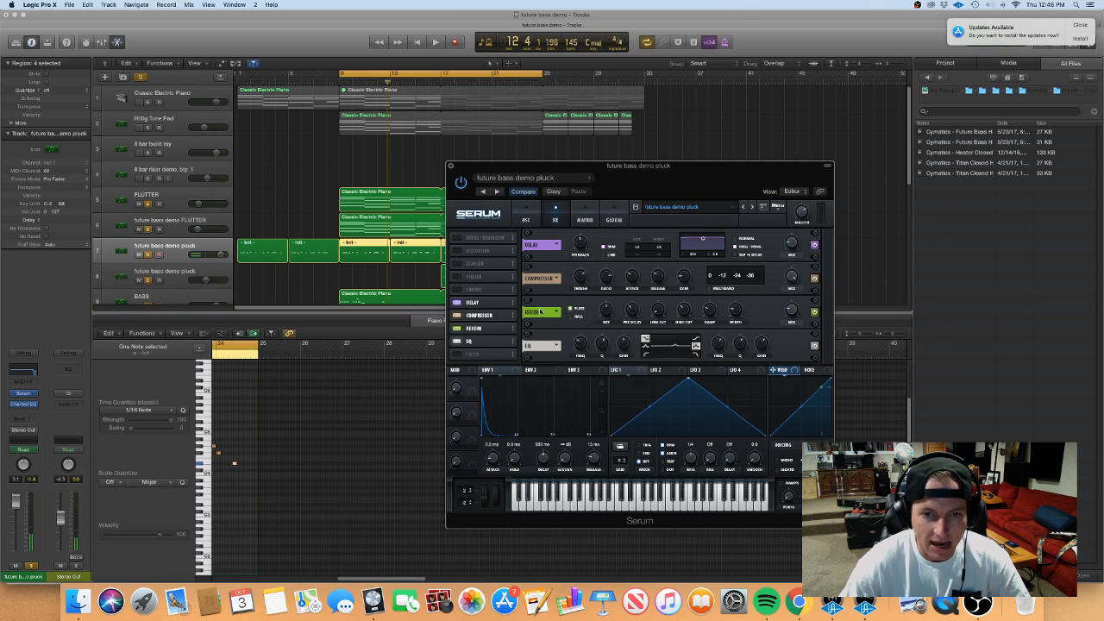
click(523, 213)
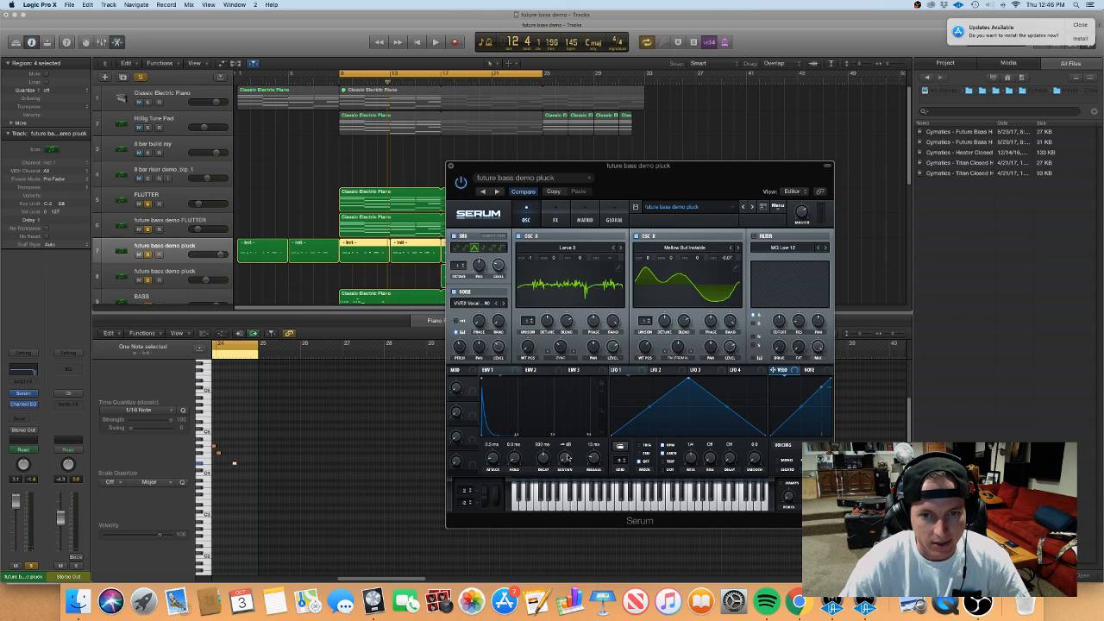
click(563, 220)
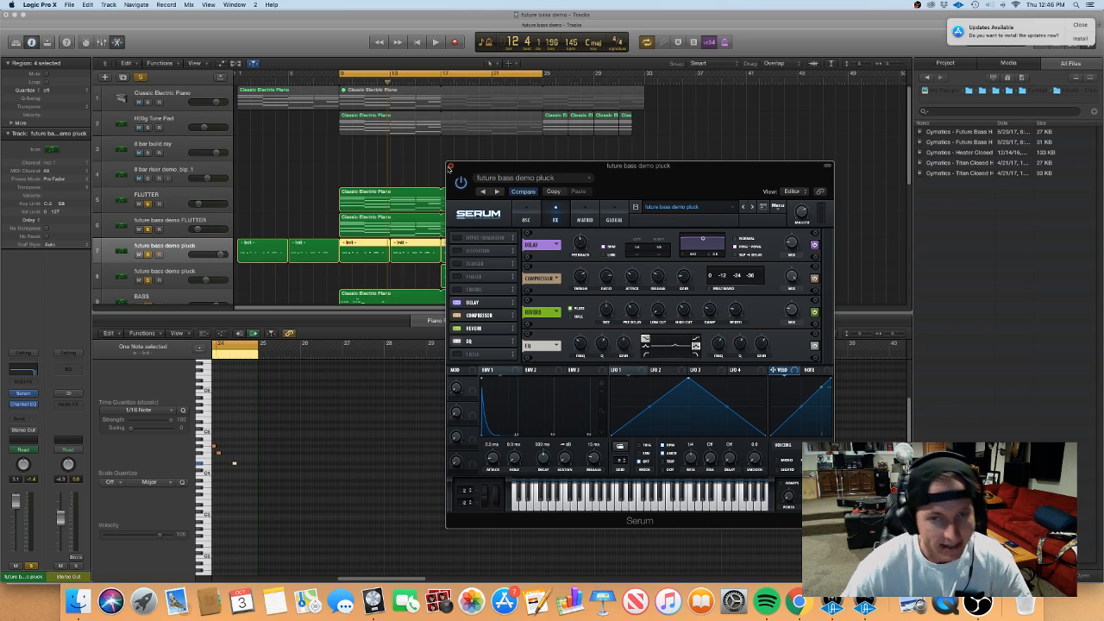
click(526, 215)
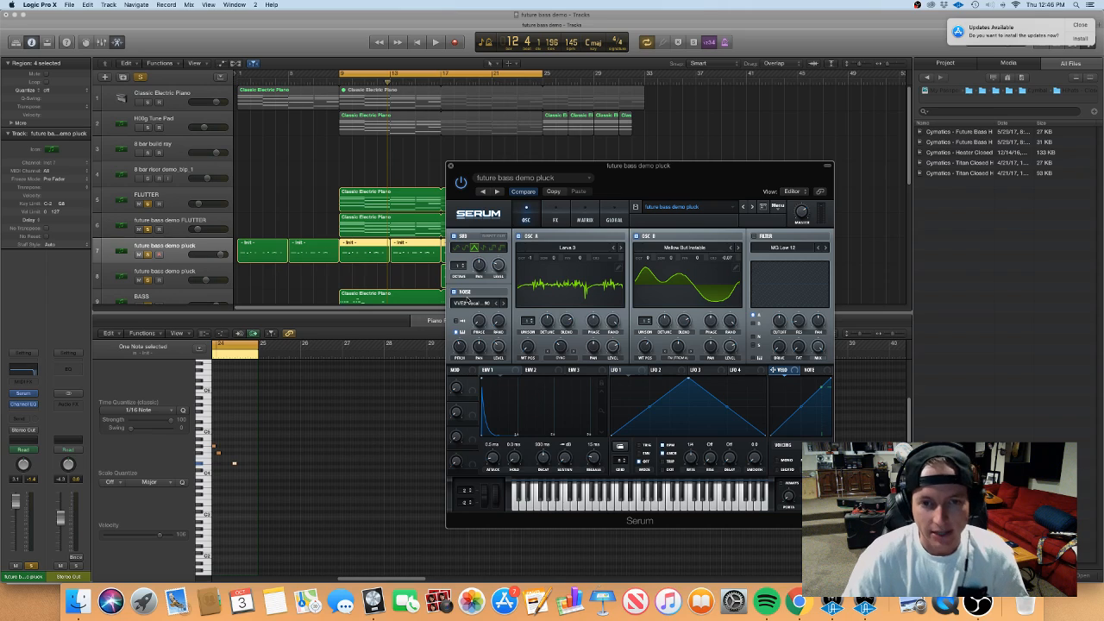
click(479, 304)
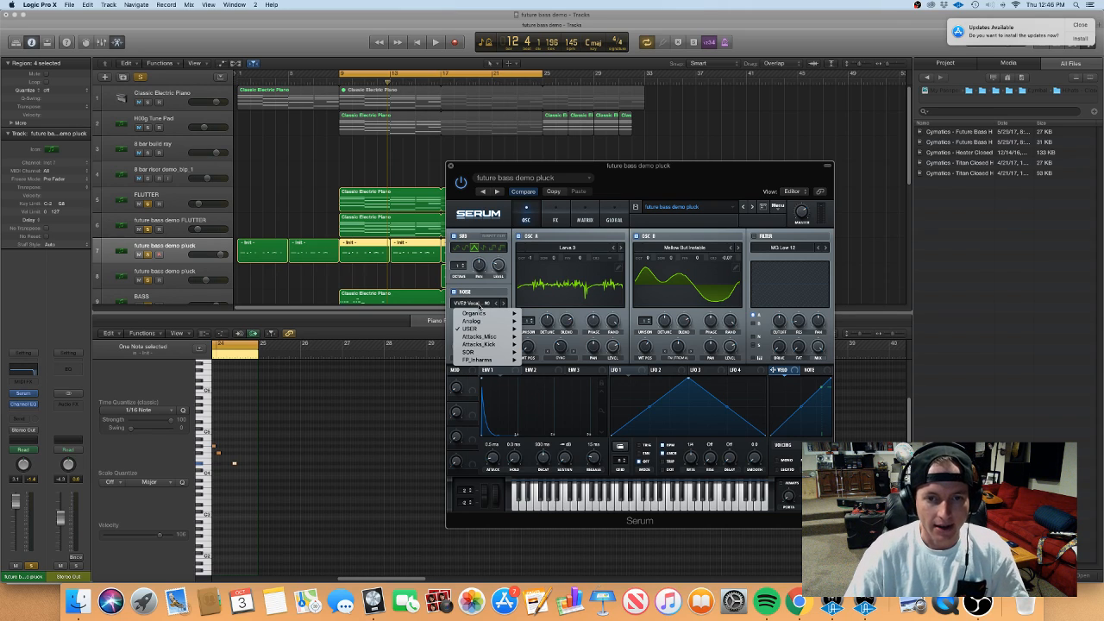
mouse_move(484, 328)
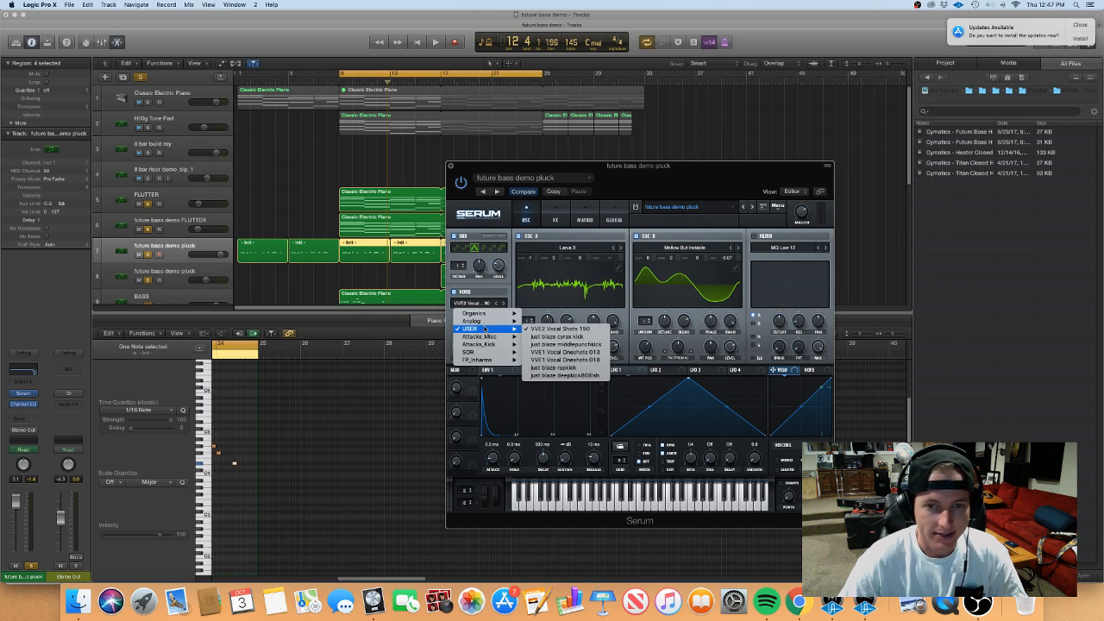
click(488, 225)
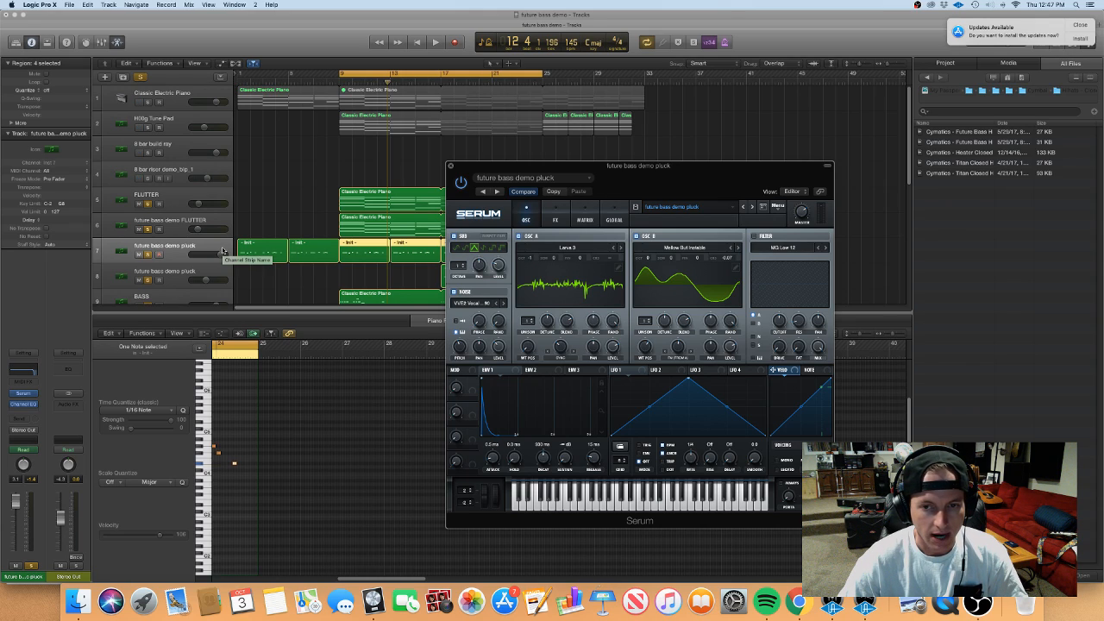
- Extend the cycle range to start at bar 1 with a length of 32 bars
click(340, 74)
key(v)
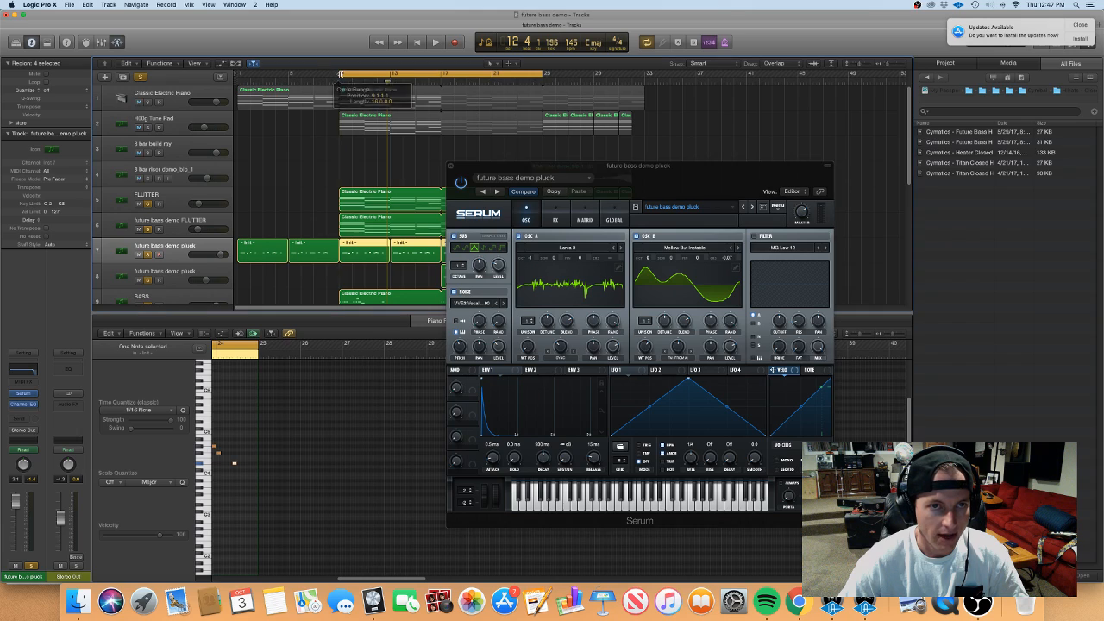
drag(341, 74, 239, 74)
drag(544, 75, 642, 90)
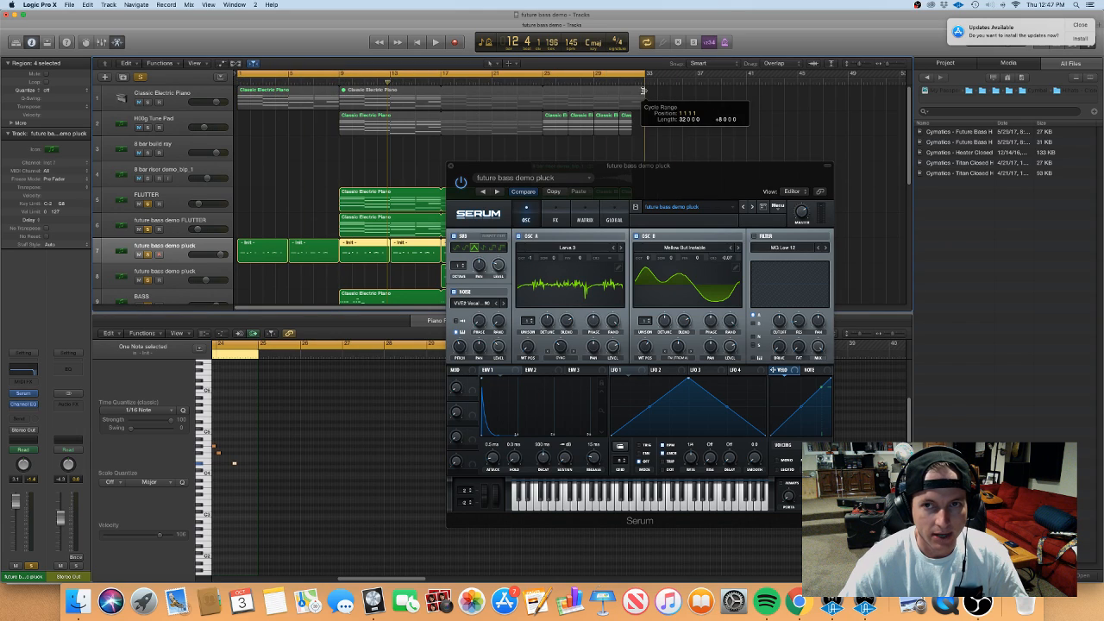
- Add the Tone Pad on track 2 to the soloed tracks and unsolo the pluck on track 8, moving the Serum window aside
click(147, 127)
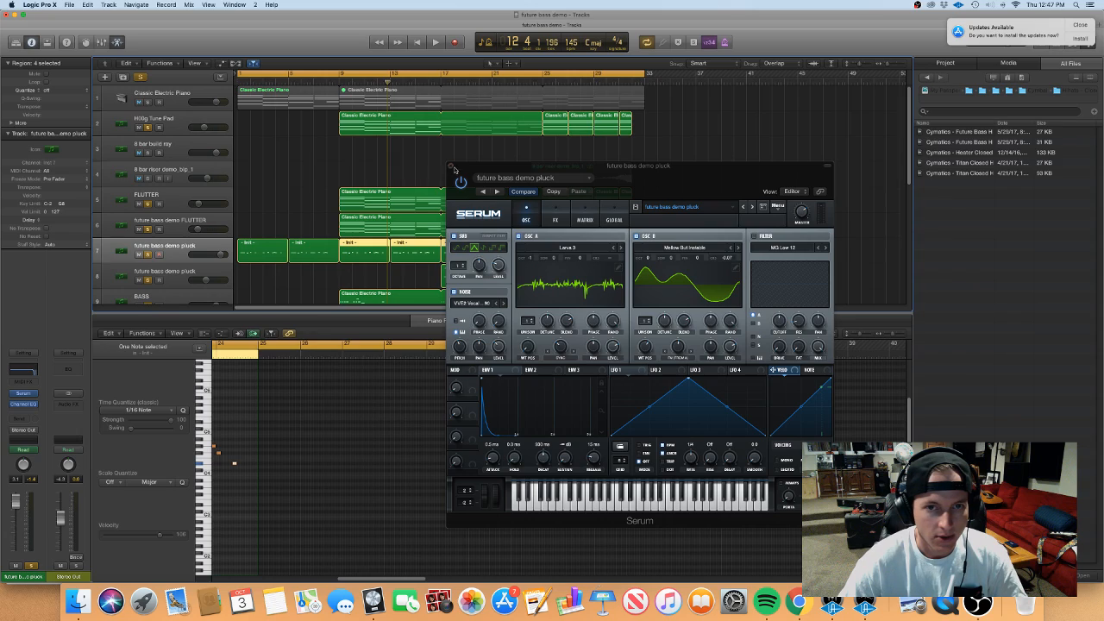
drag(454, 169, 595, 48)
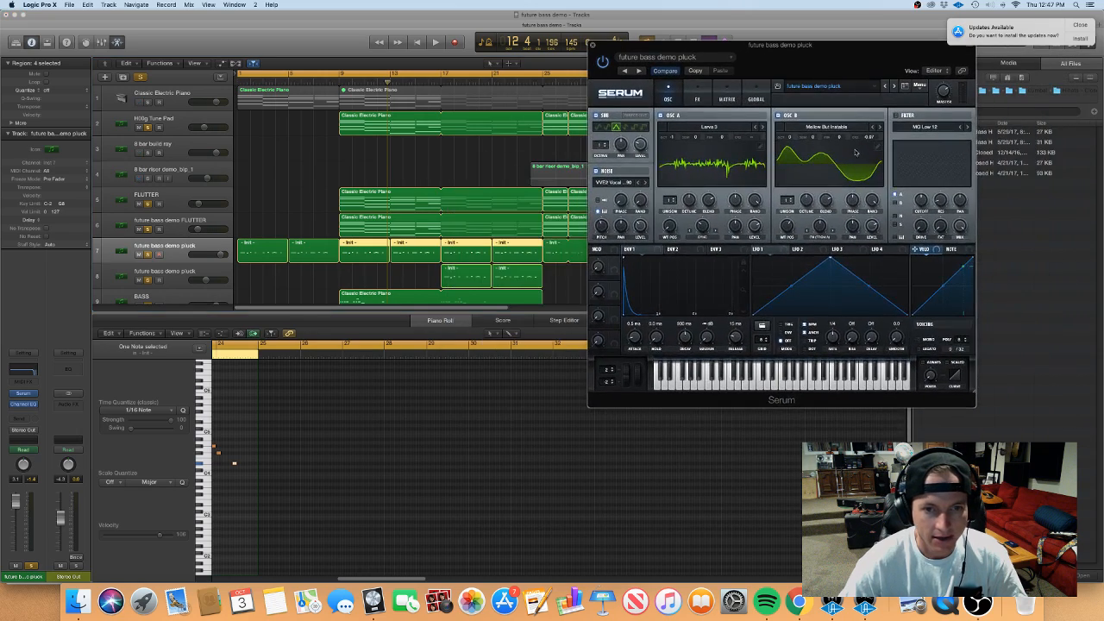
drag(762, 47, 702, 121)
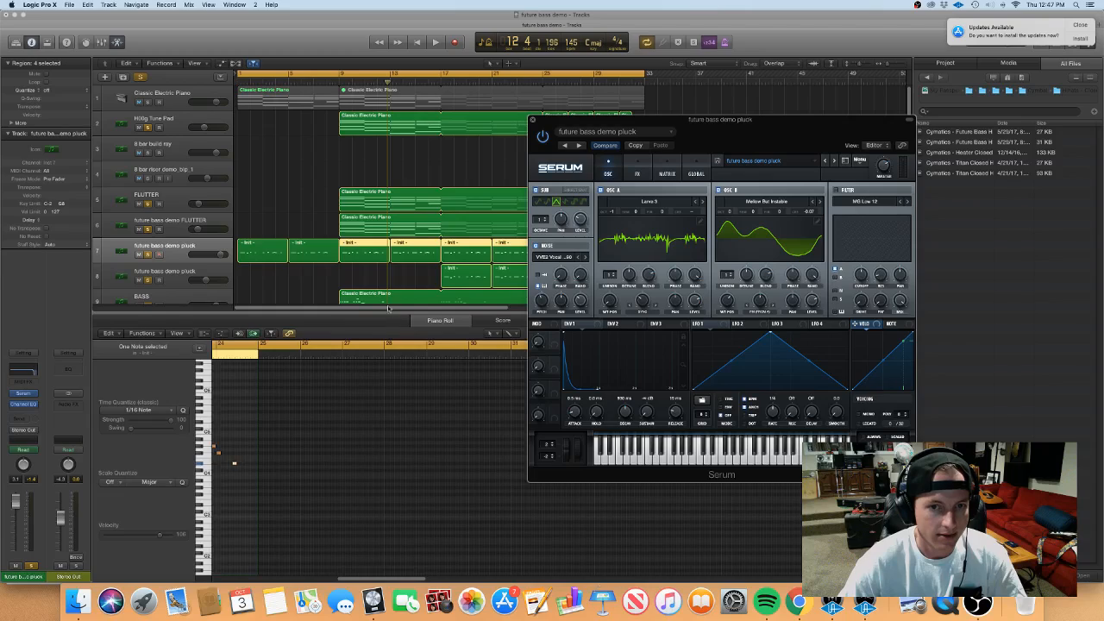
click(147, 281)
- Play the song from bar 1 with the Classic Electric Piano on track 1 also soloed, then stop and select the track 7 pluck
key(space)
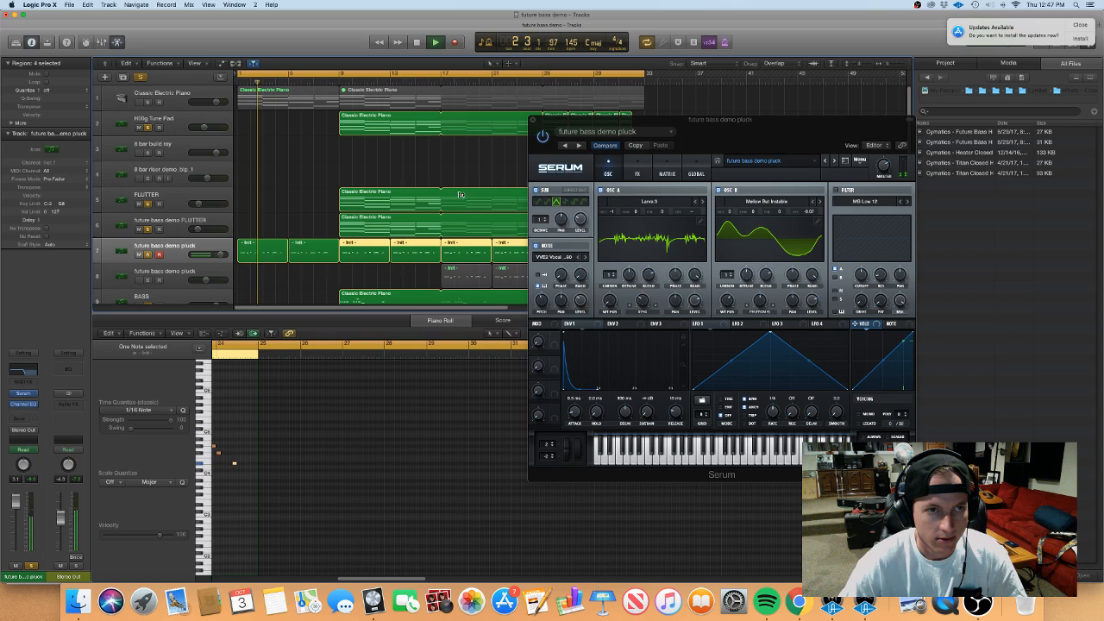
click(147, 102)
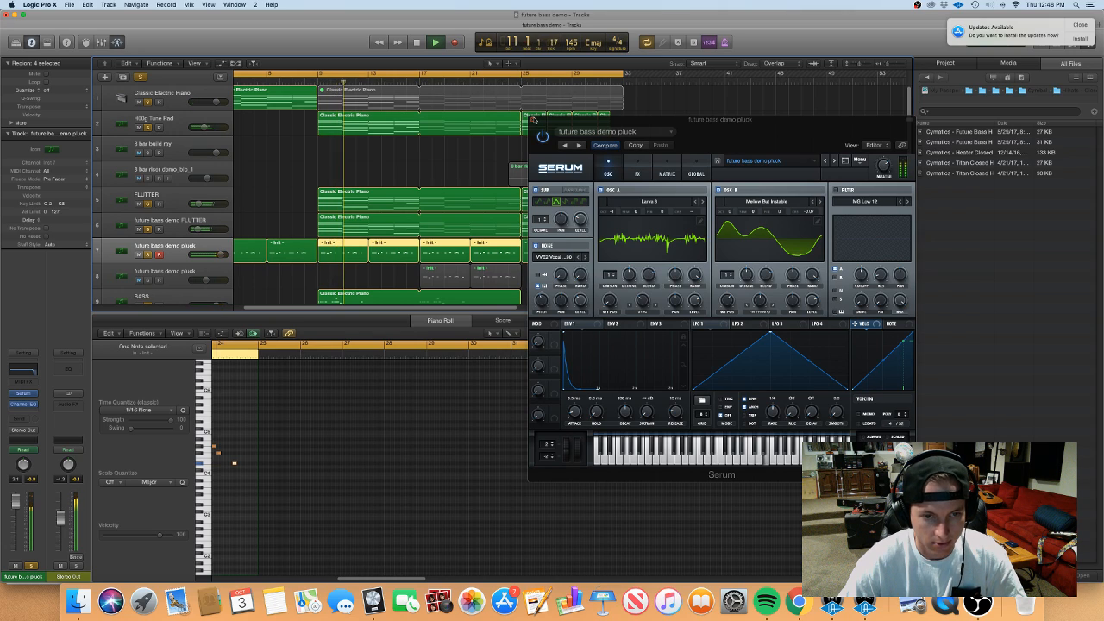
key(space)
click(183, 246)
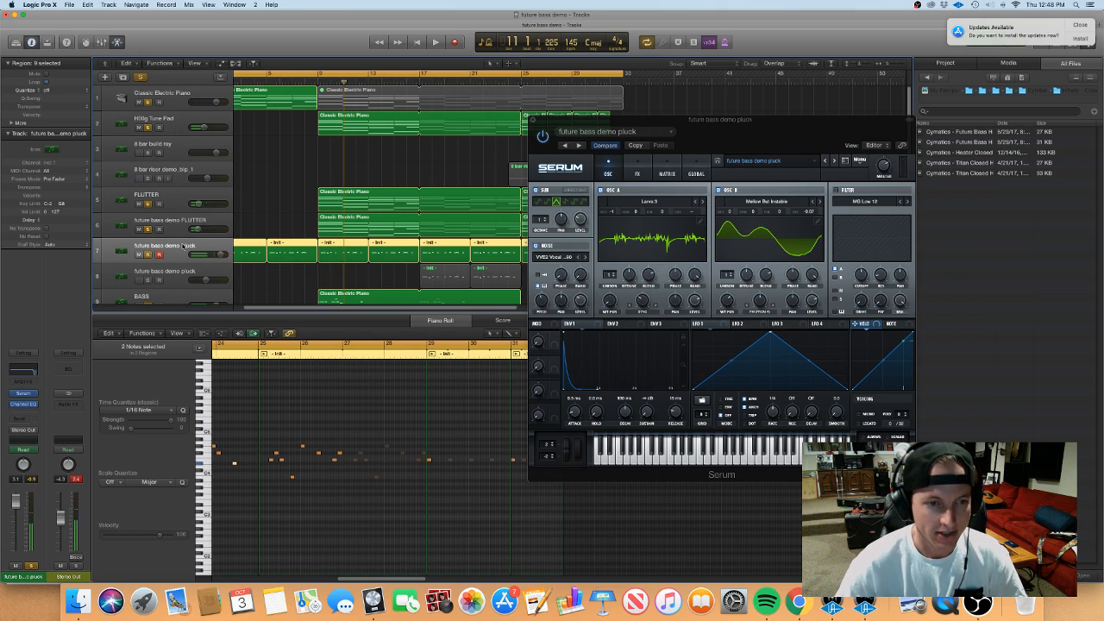
- Solo and select the second future bass demo pluck on track 8
scroll(265, 275, left, 2)
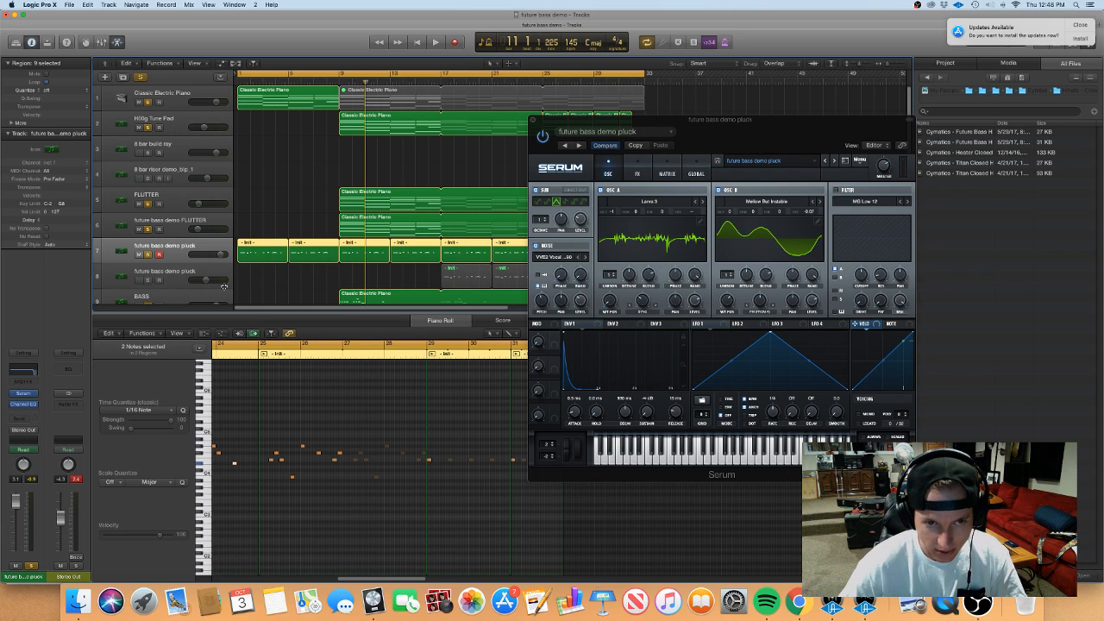
scroll(383, 266, right, 5)
scroll(386, 267, right, 3)
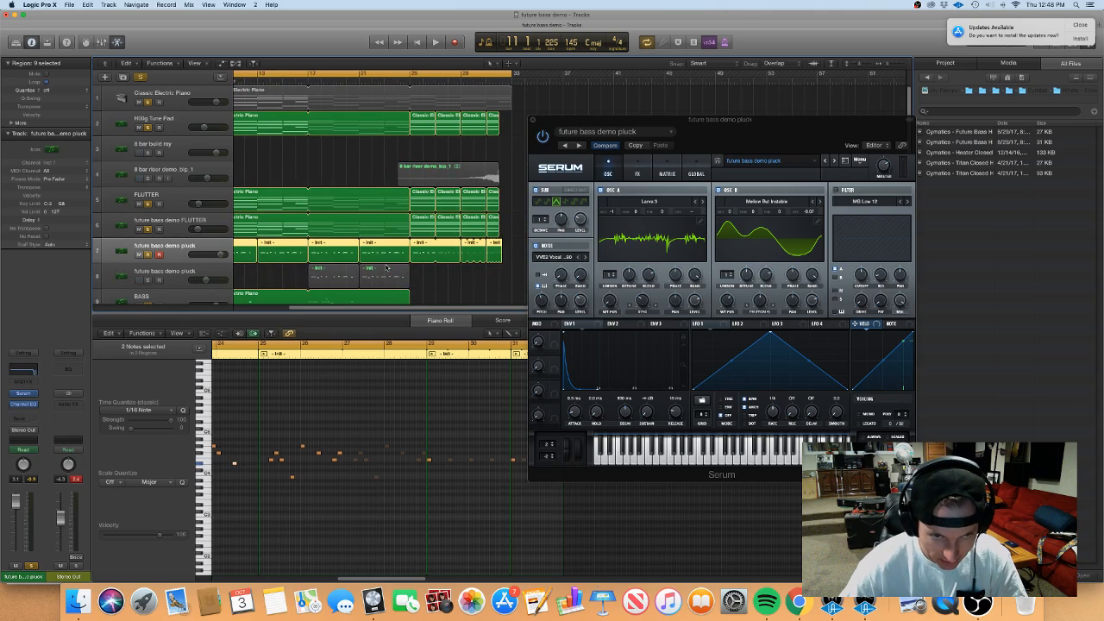
key(super+Left)
key(super+Left)
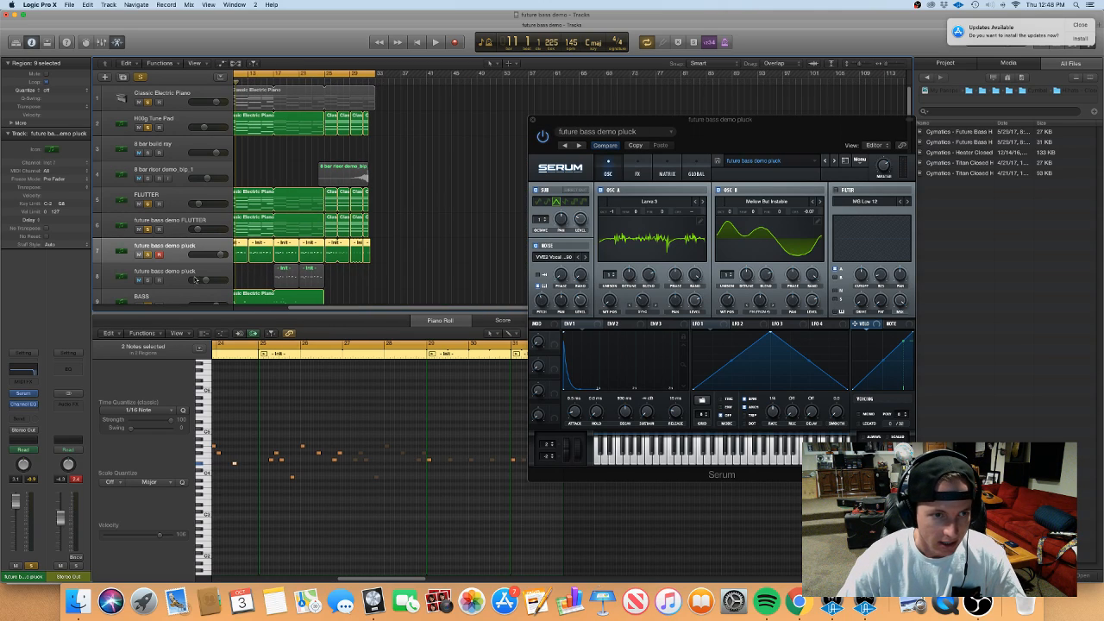
click(162, 276)
key(super+Right)
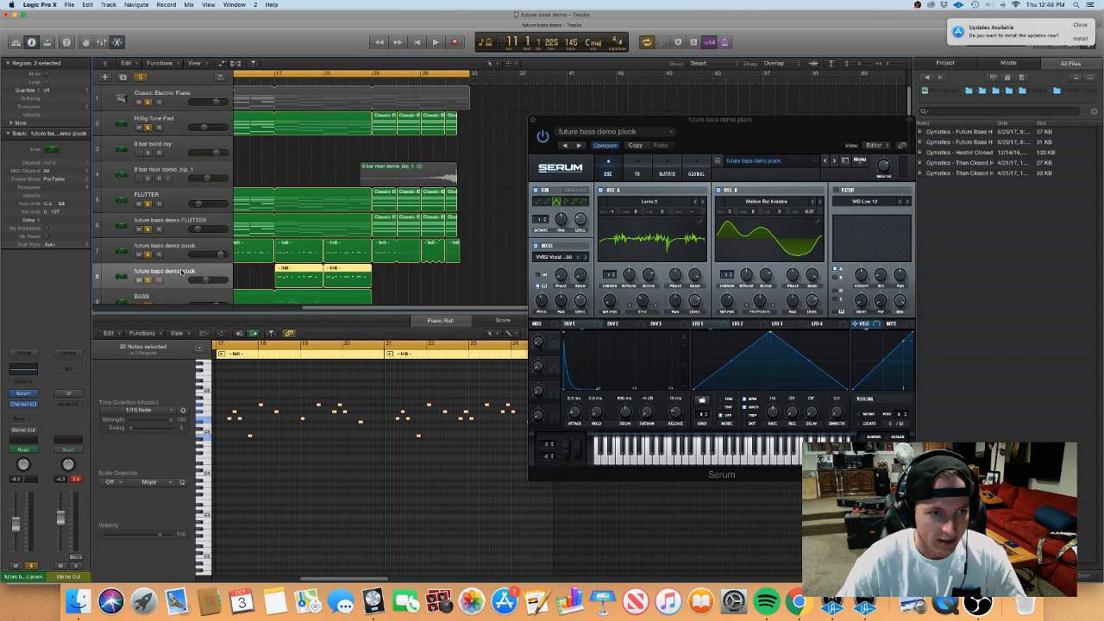
- Open the track 8 pluck's Serum beside the existing Serum window, review its effects page and close it
click(24, 394)
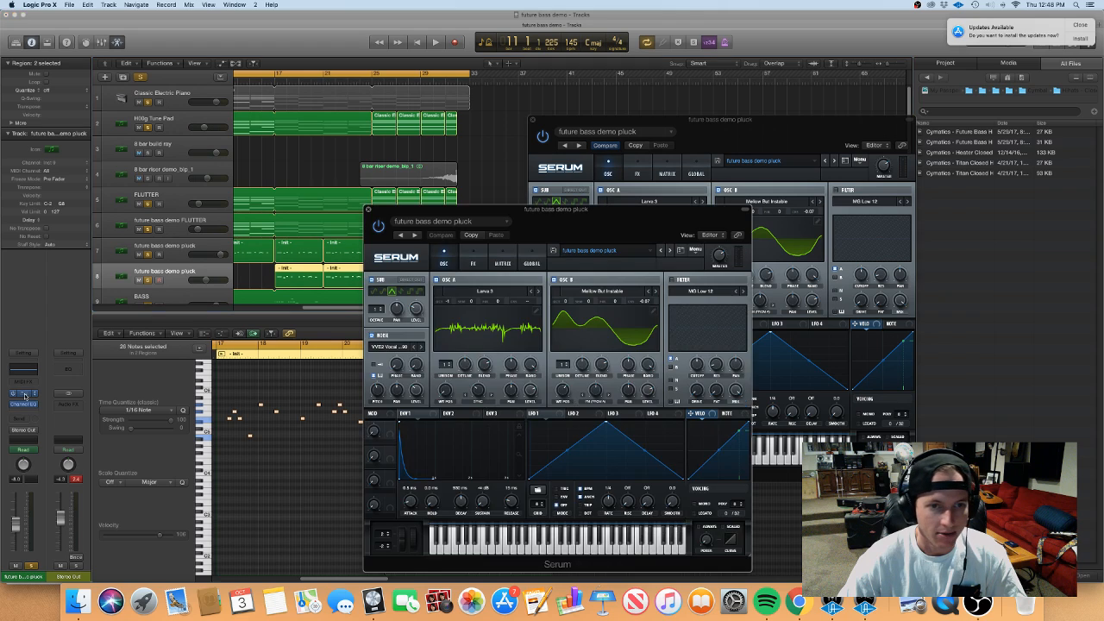
drag(596, 230, 356, 118)
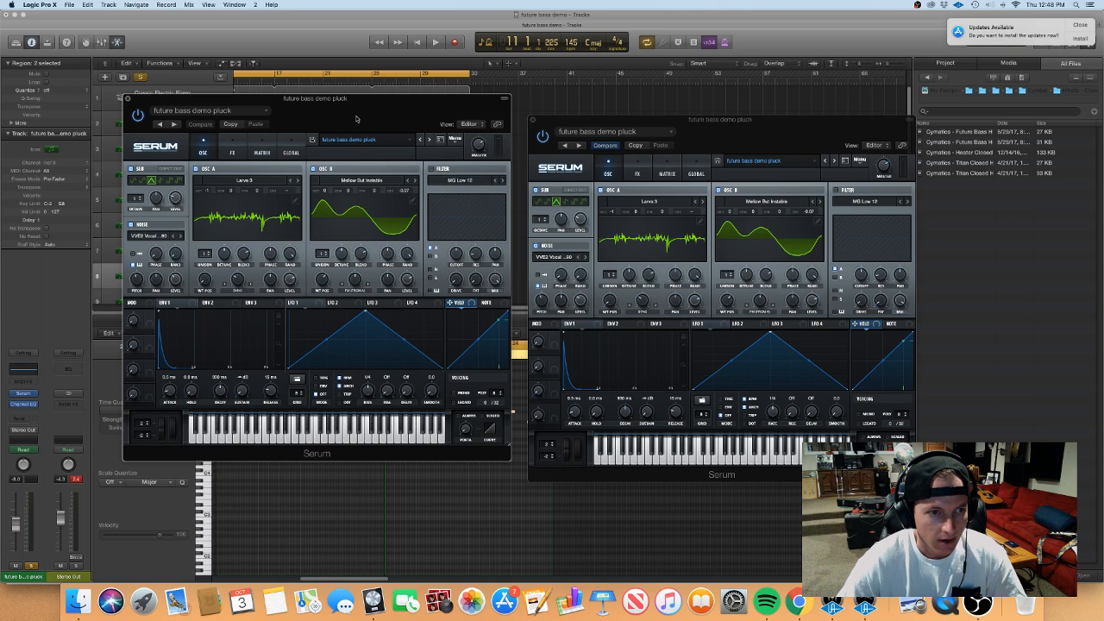
click(230, 153)
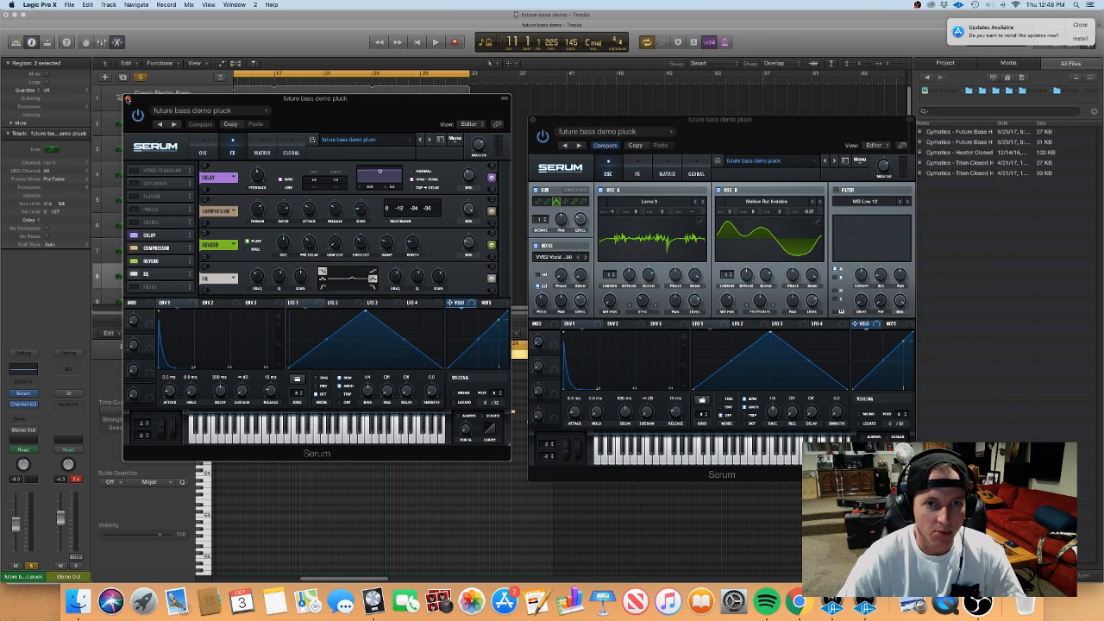
click(127, 99)
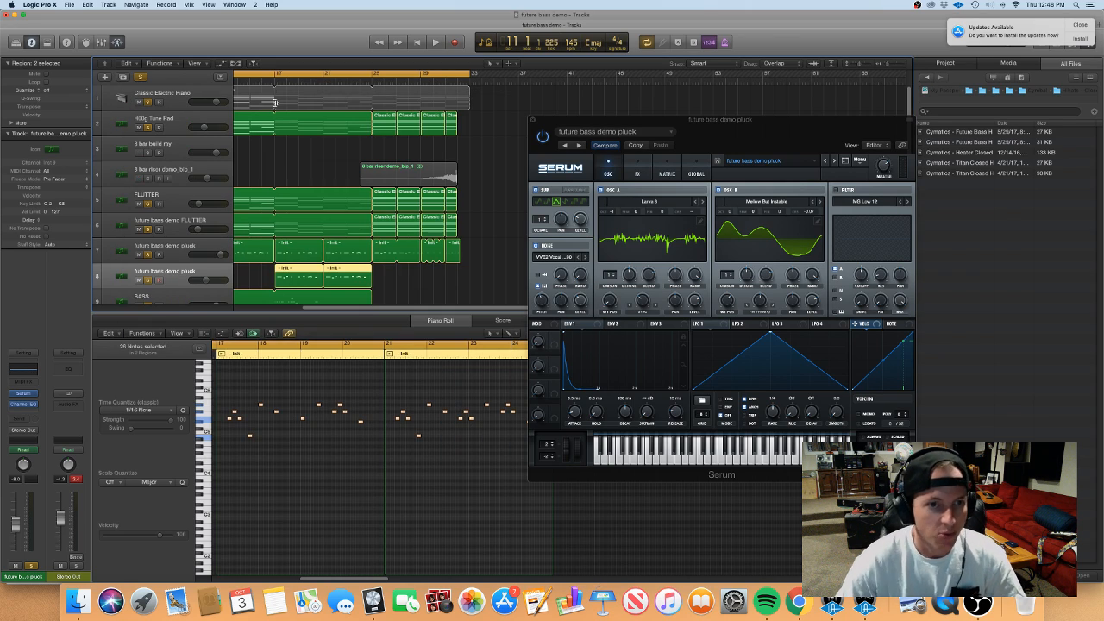
- Play the song from about bar 15 to hear the track 8 pluck enter over the other tracks
scroll(292, 115, left, 5)
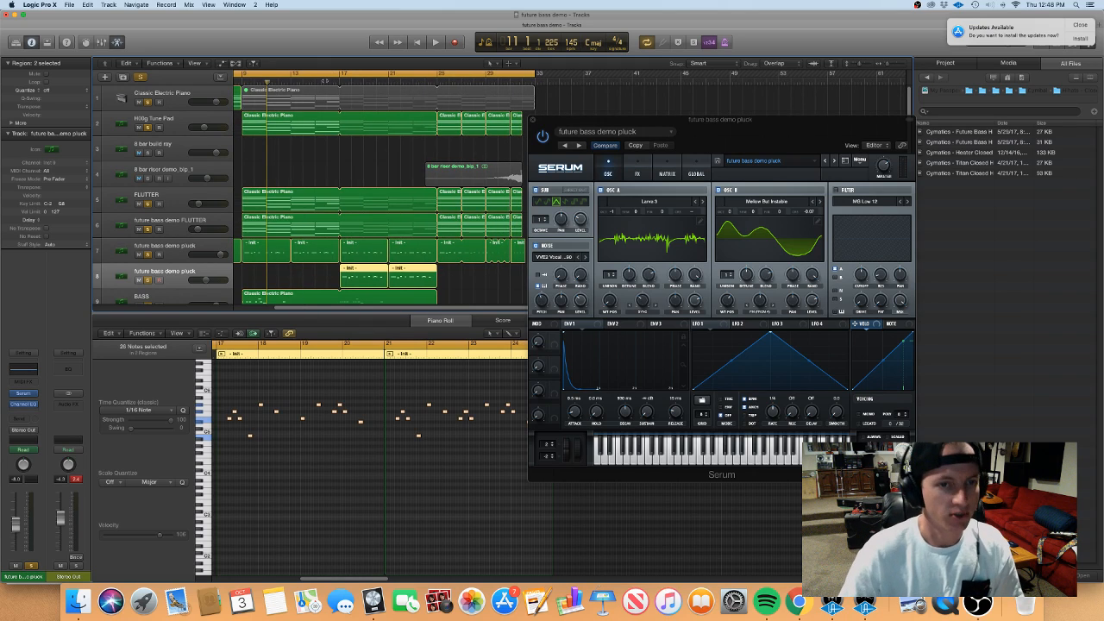
click(324, 80)
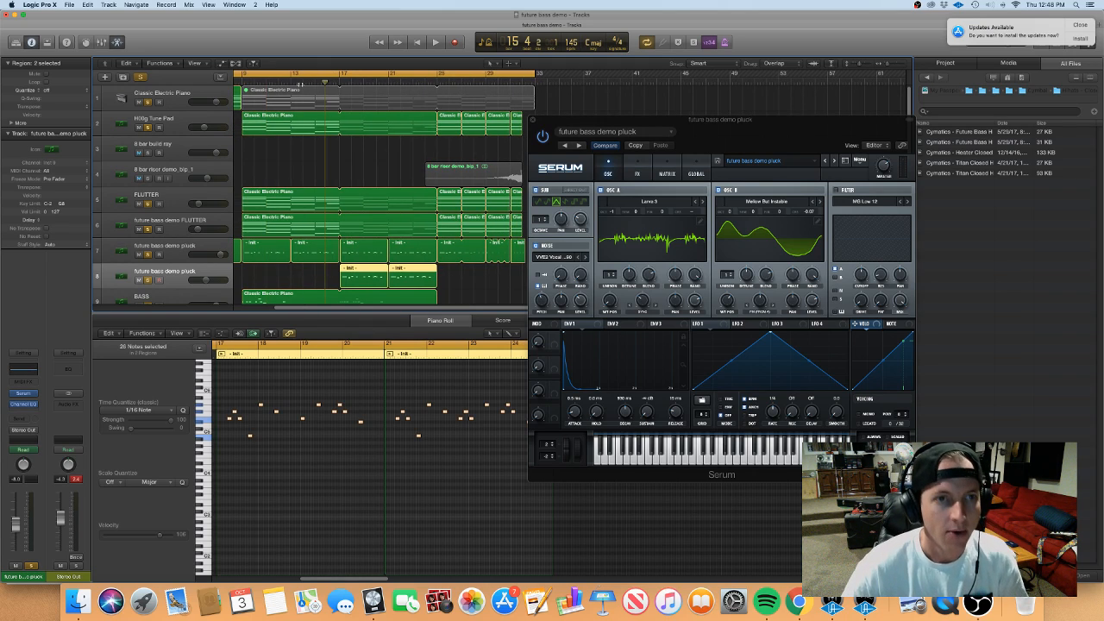
key(space)
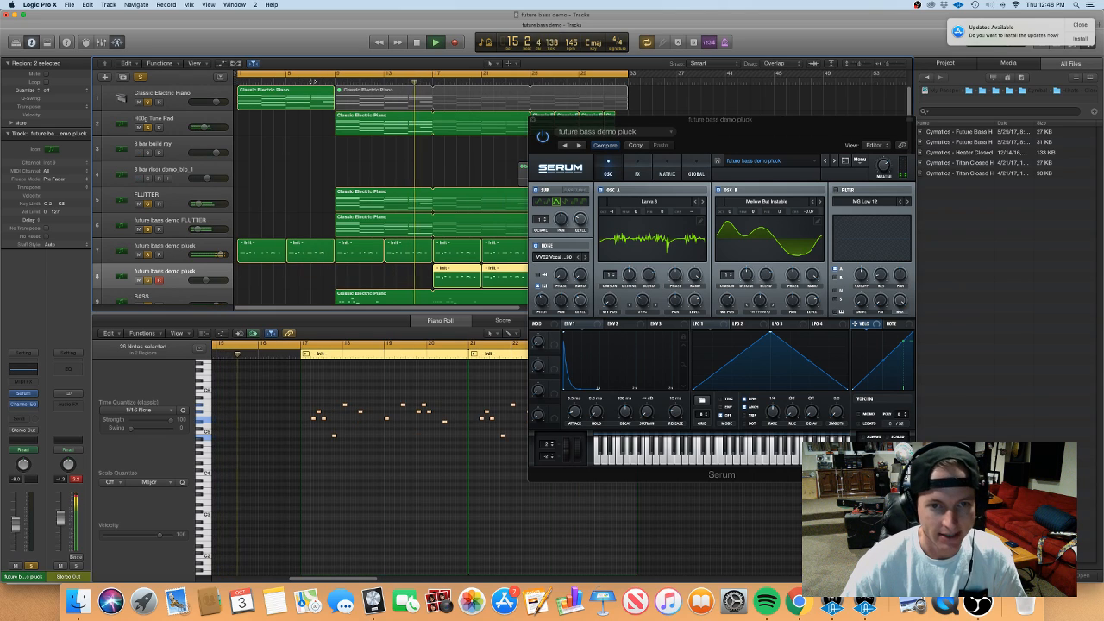
scroll(433, 219, right, 2)
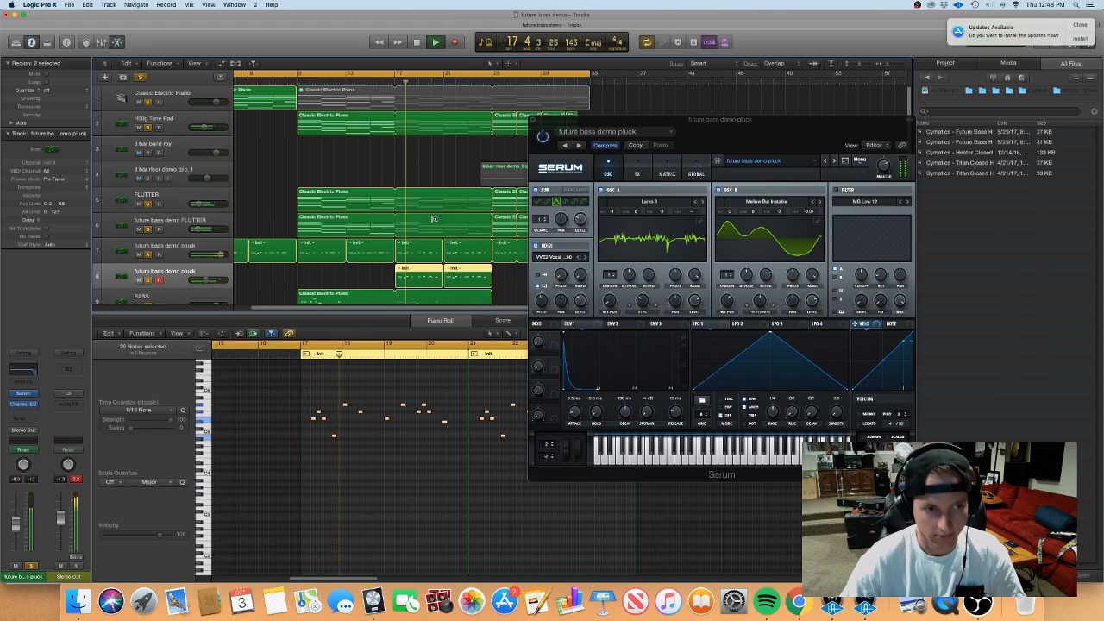
- Set the track 8 pluck's volume to -10.2 dB, close the remaining Serum window and stop playback
drag(206, 281, 204, 280)
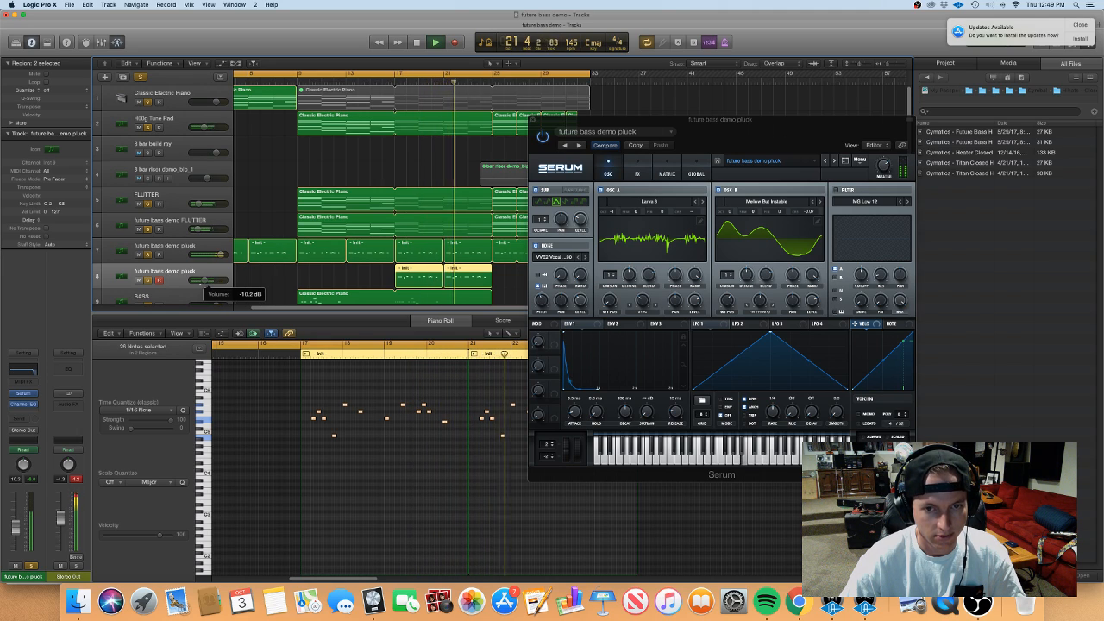
click(534, 120)
key(space)
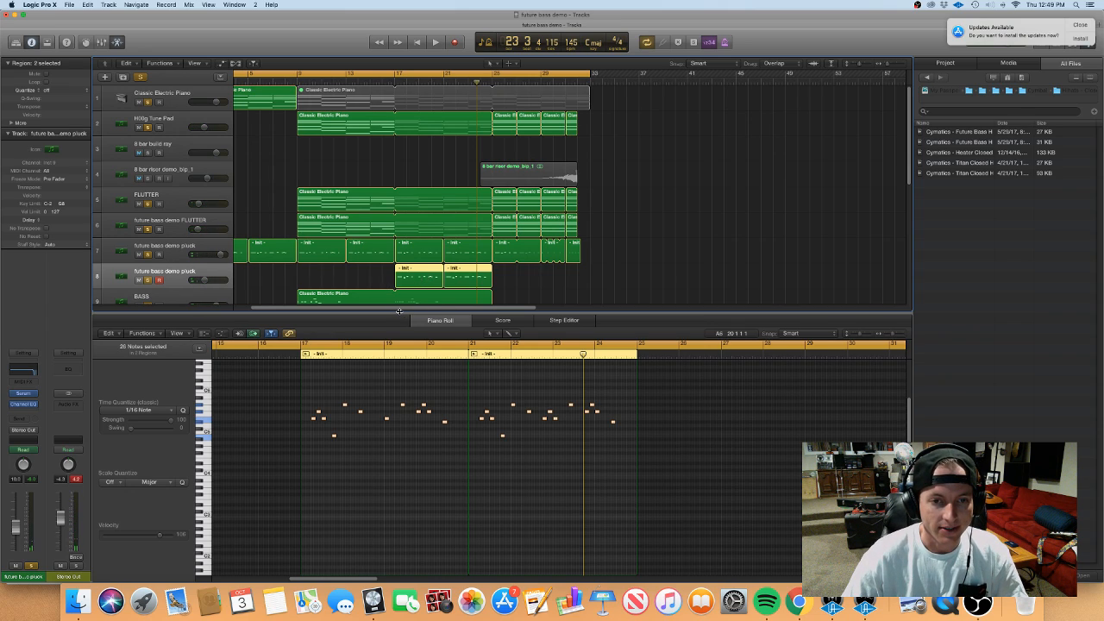
- Hide the Piano Roll editor, deselect the pluck regions and place the playhead at bar 25
key(e)
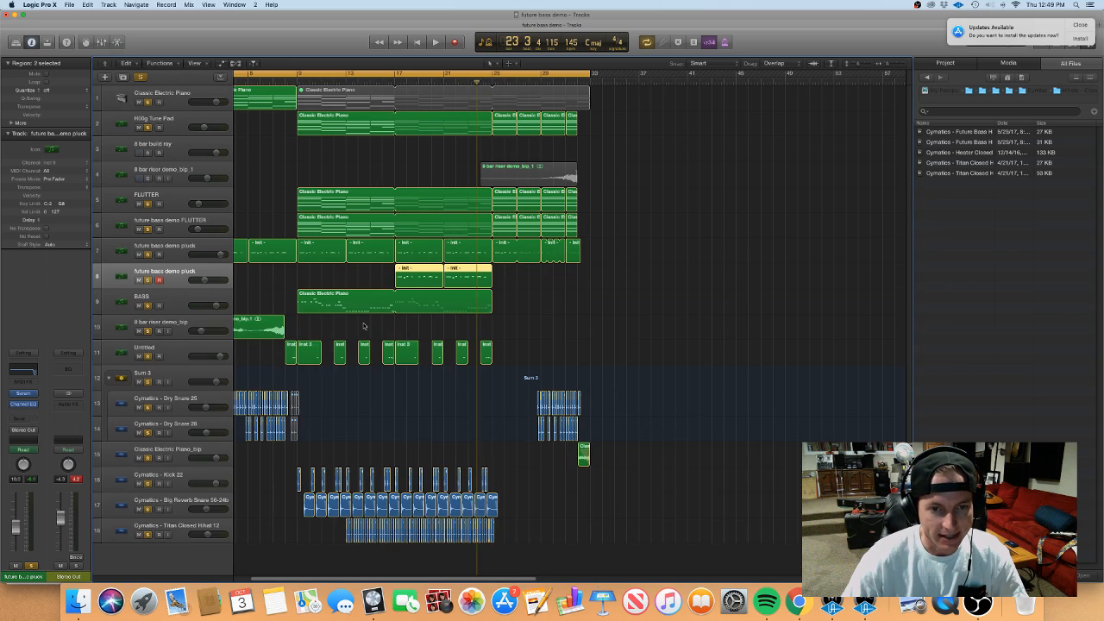
click(363, 325)
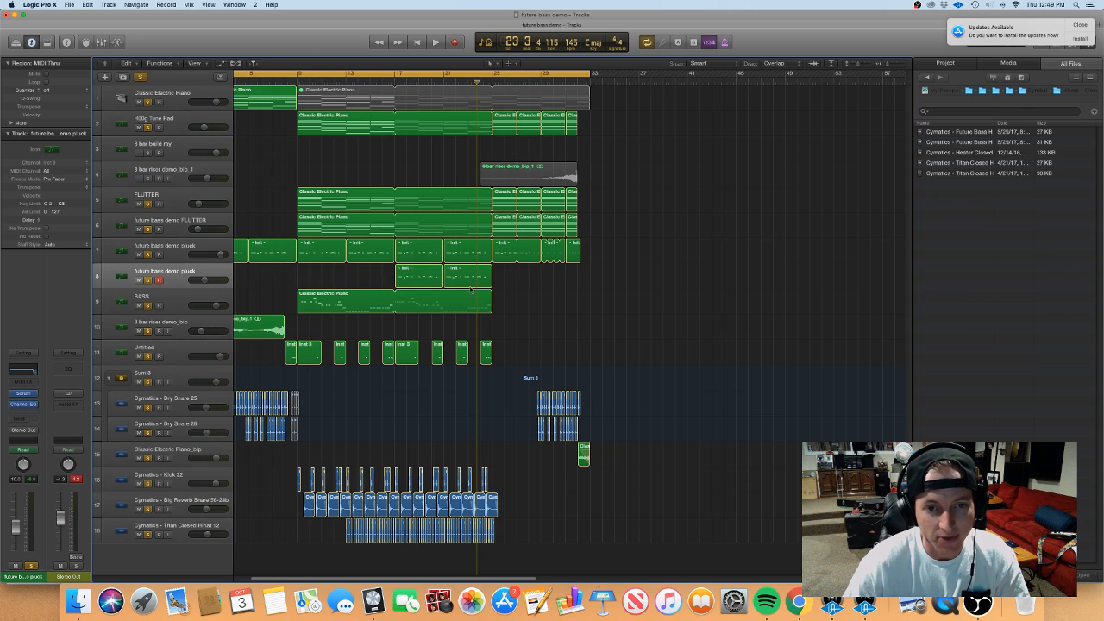
click(492, 83)
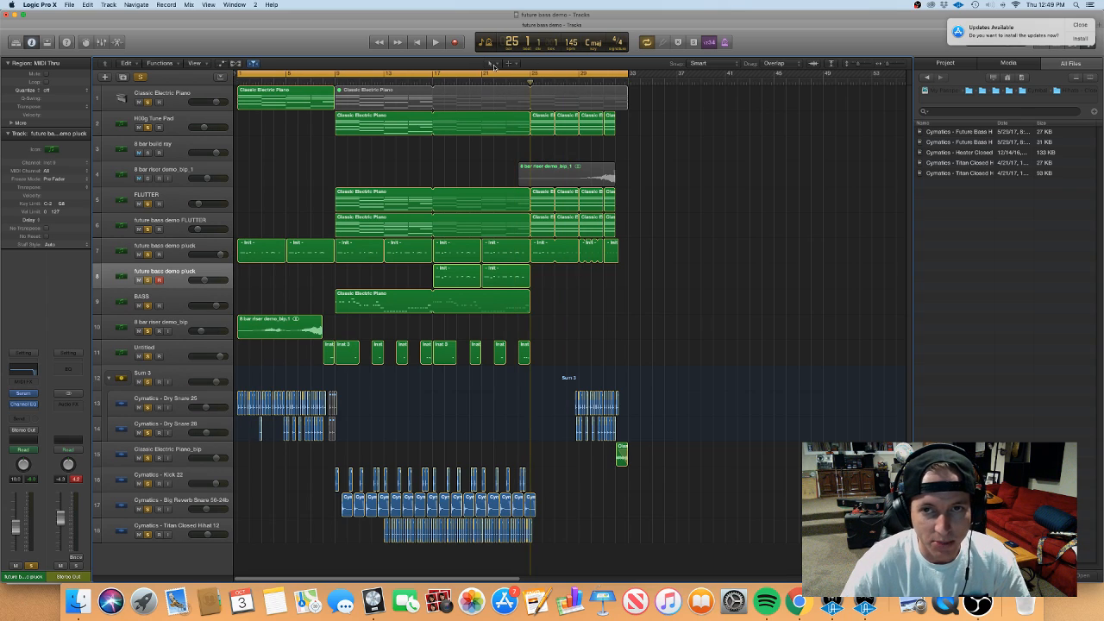
- Set the cycle range to run from bar 25 to bar 33
click(531, 76)
drag(531, 76, 606, 90)
key(super+Right)
key(super+Right)
key(super+Right)
key(super+Right)
key(super+Right)
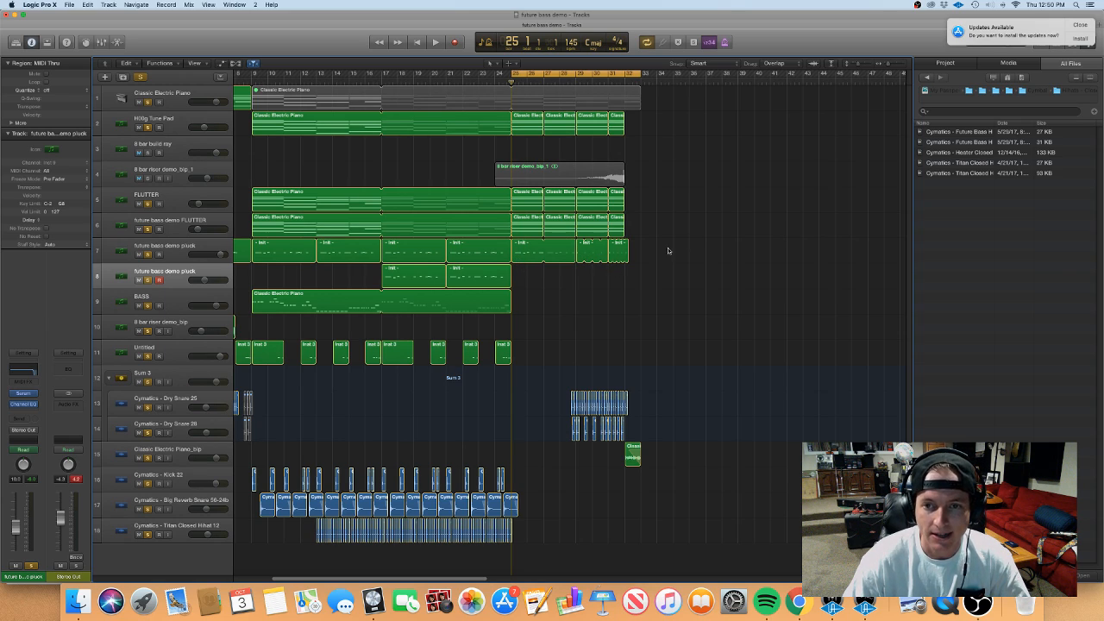
- Add the 8 bar riser on track 4 to the soloed tracks and select the riser on track 10
click(148, 179)
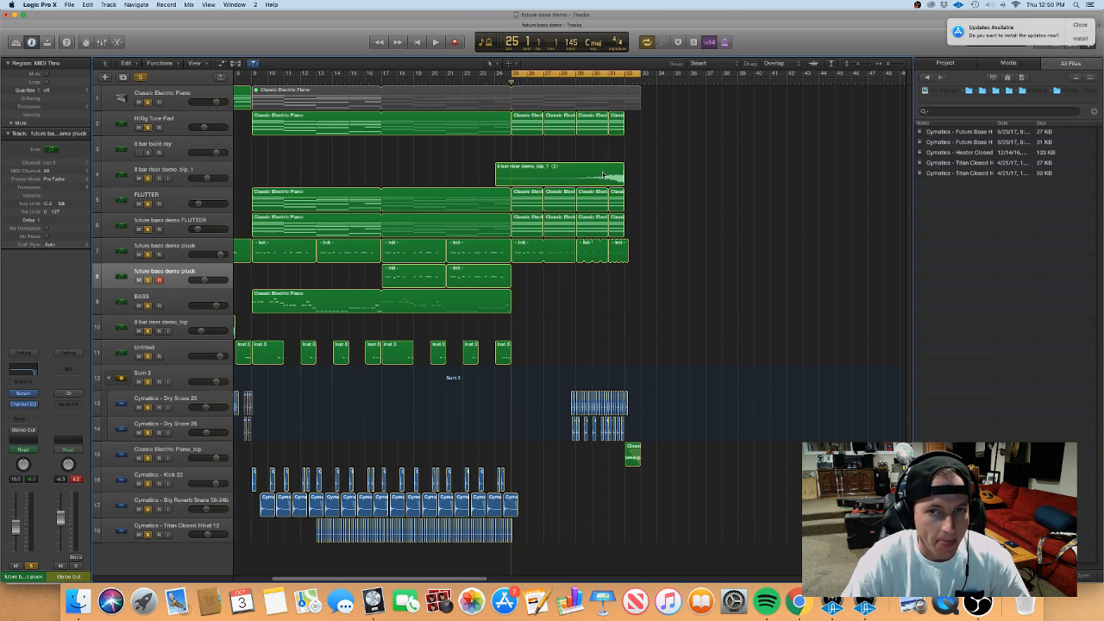
scroll(432, 281, left, 5)
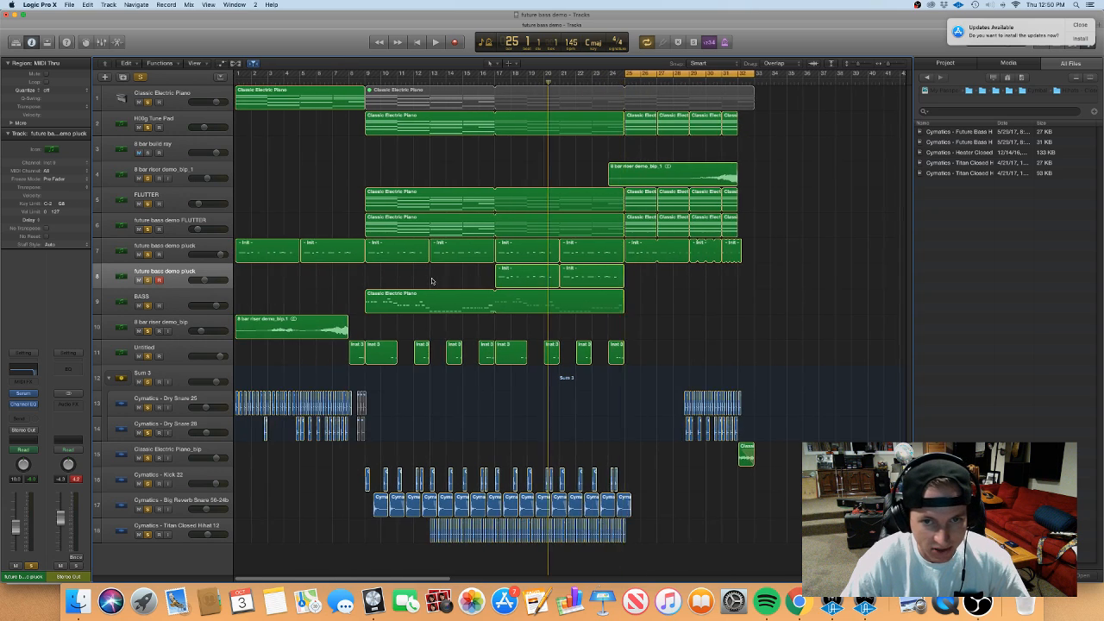
scroll(432, 281, right, 3)
scroll(432, 281, left, 3)
click(183, 323)
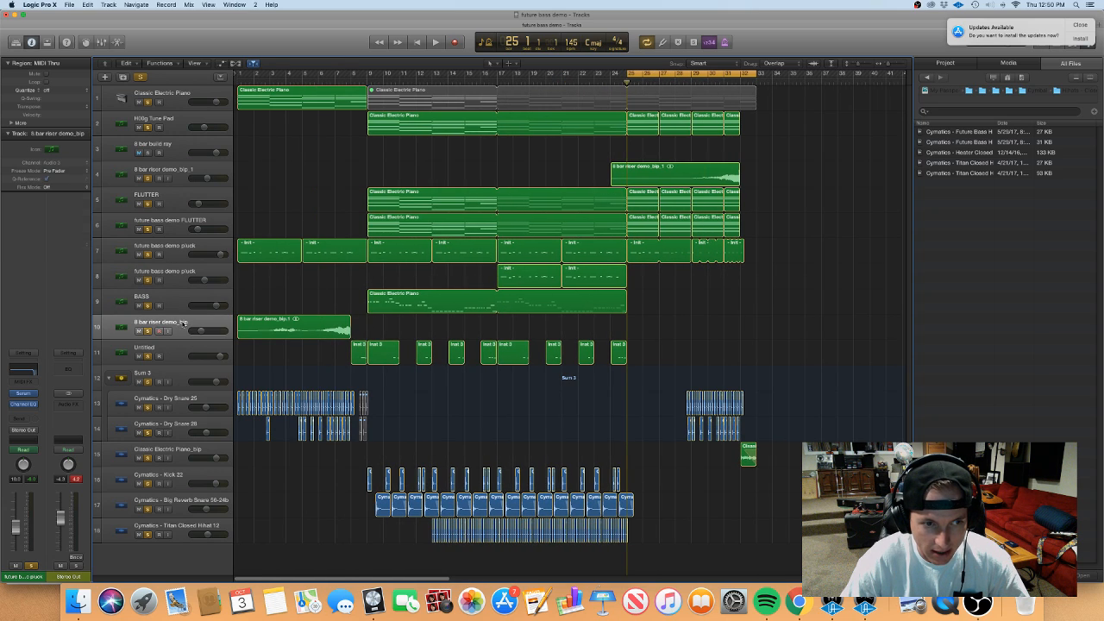
- Extend the cycle range back so that it starts at bar 12
scroll(595, 290, right, 5)
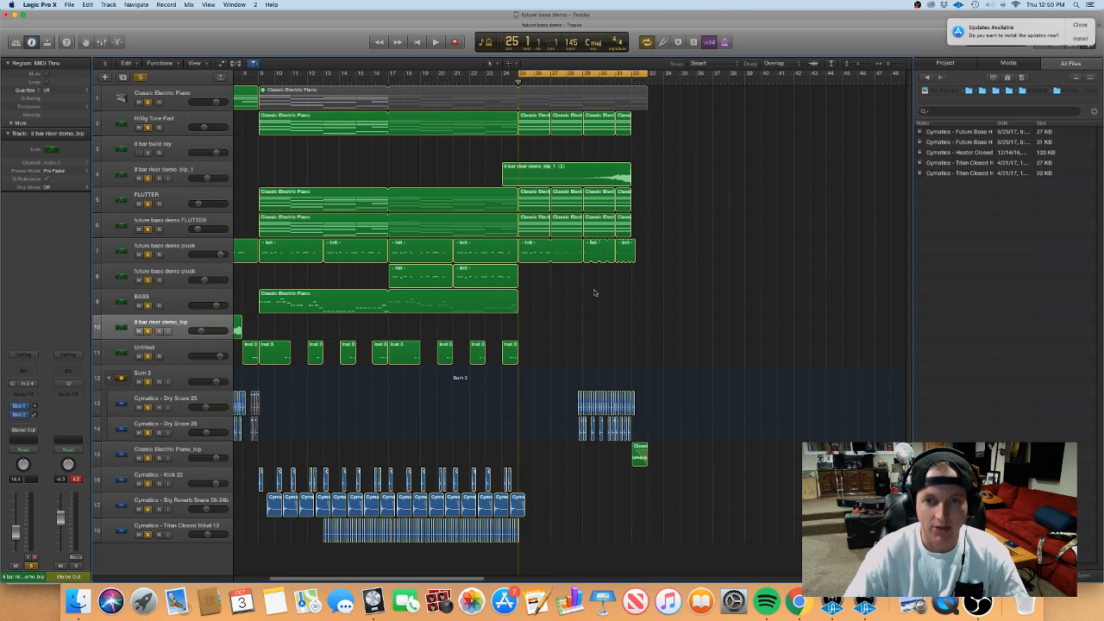
scroll(594, 293, up, 5)
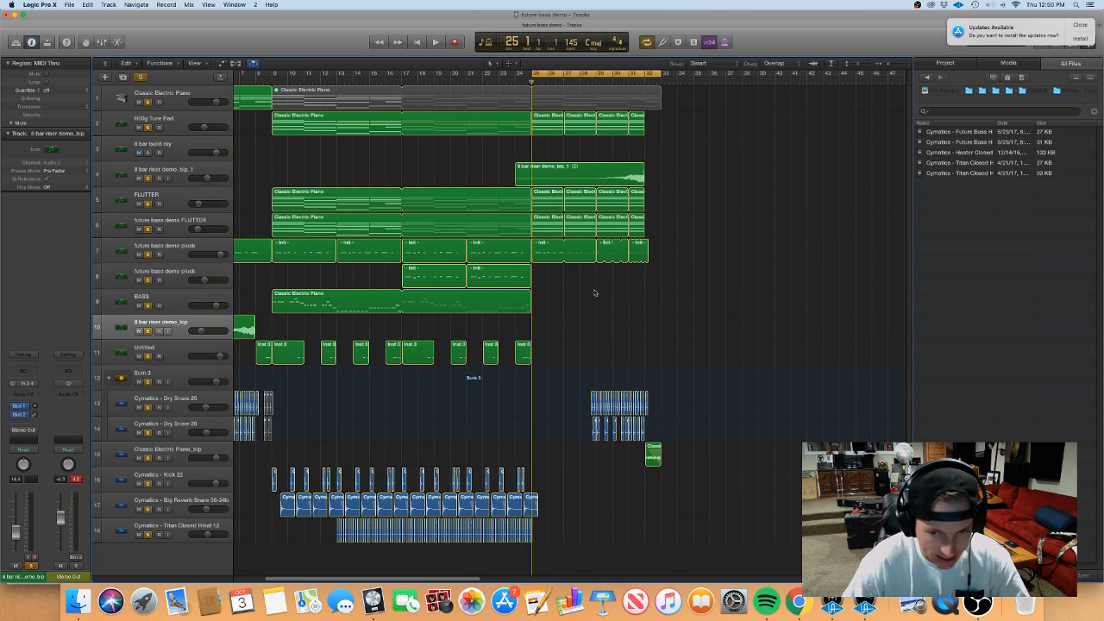
scroll(594, 291, down, 1)
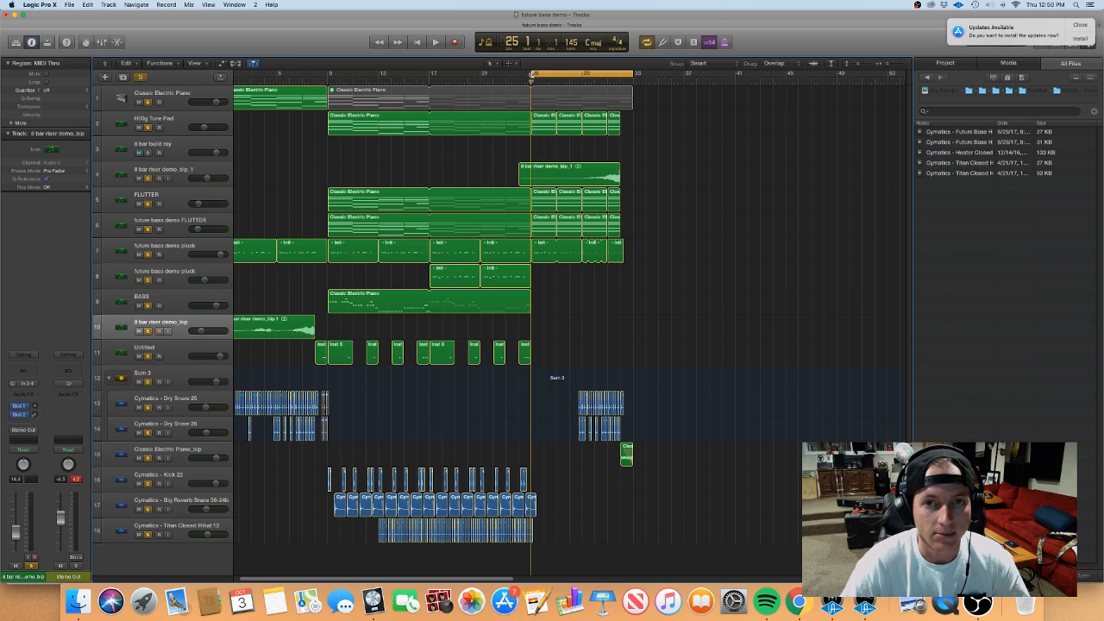
drag(532, 75, 367, 75)
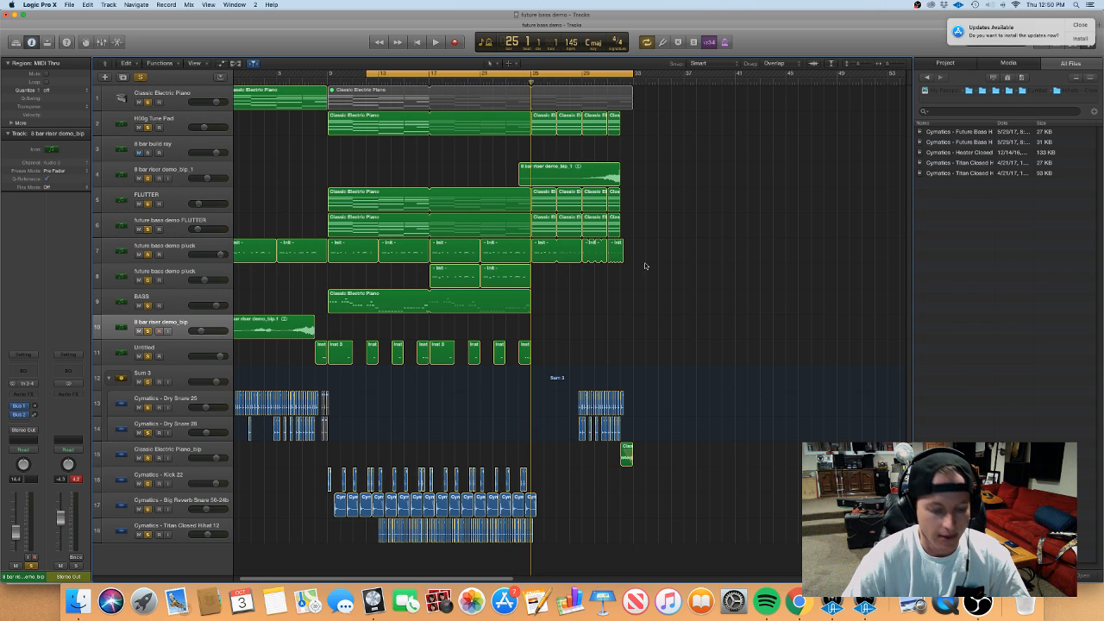
- Examine the fade options of the Classic Electric Piano_bip region at bar 32 on track 15, leaving them as set
key(super+Right)
key(super+Right)
scroll(661, 277, right, 5)
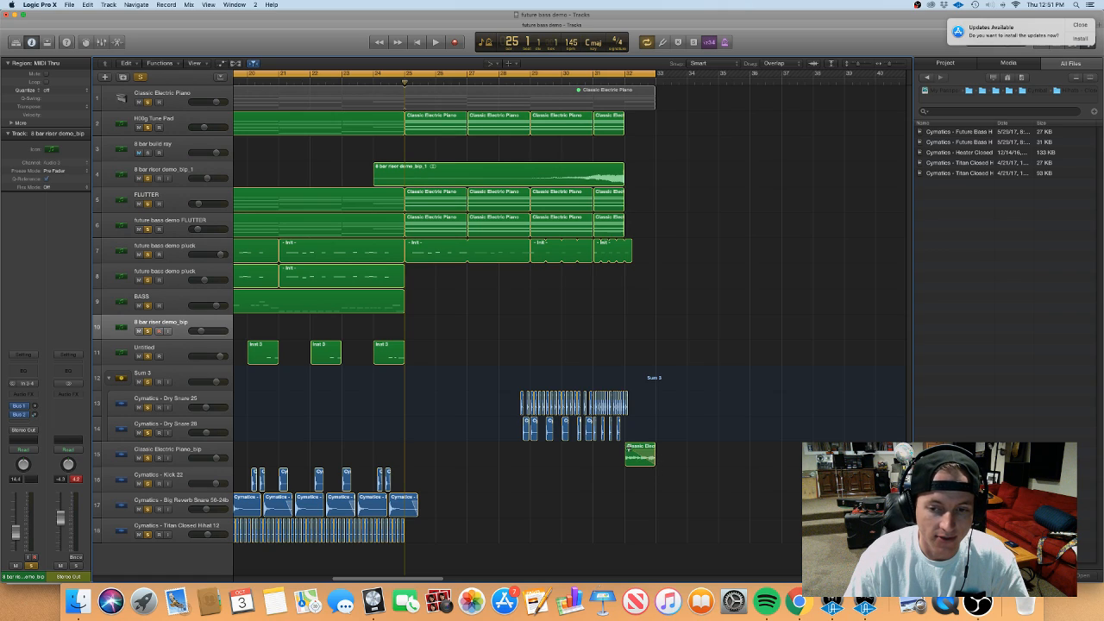
right_click(635, 450)
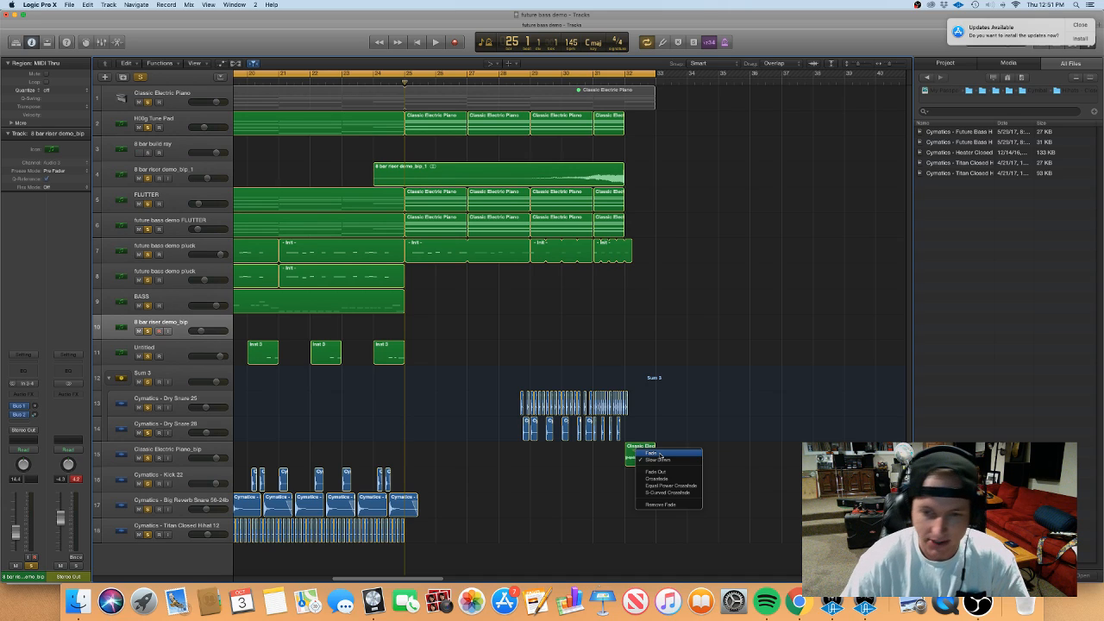
click(767, 491)
- Play the end of the arrangement from about bar 32 to hear the slow-down fade, then stop
double_click(623, 80)
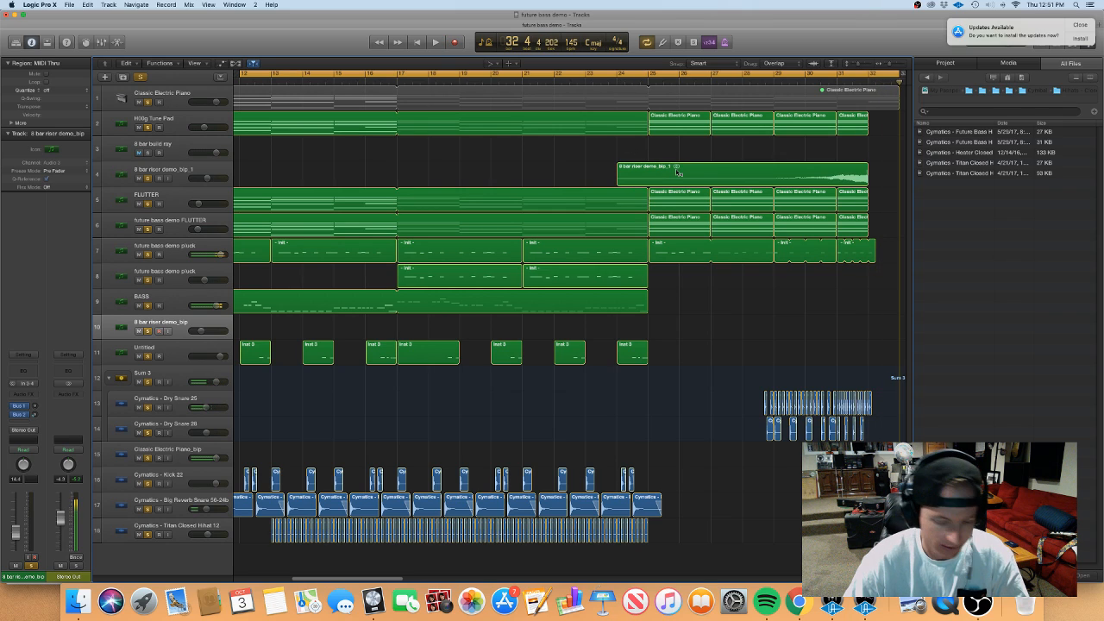
scroll(689, 175, right, 5)
scroll(704, 183, left, 10)
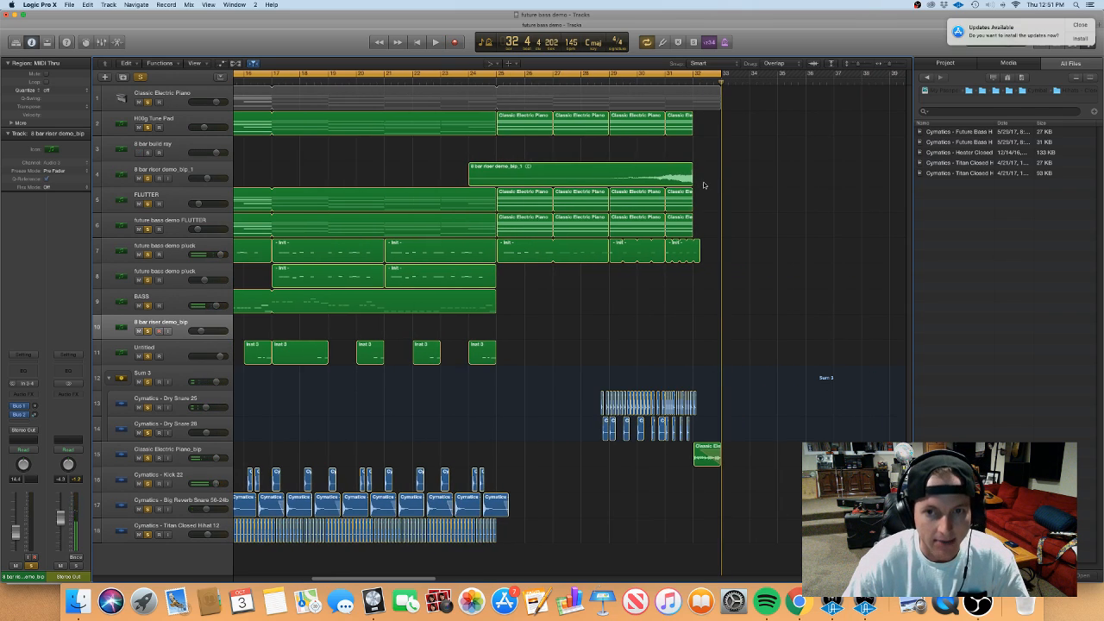
- Set the cycle range to cover the whole arrangement, from bar 1 to bar 37
key(super+Left)
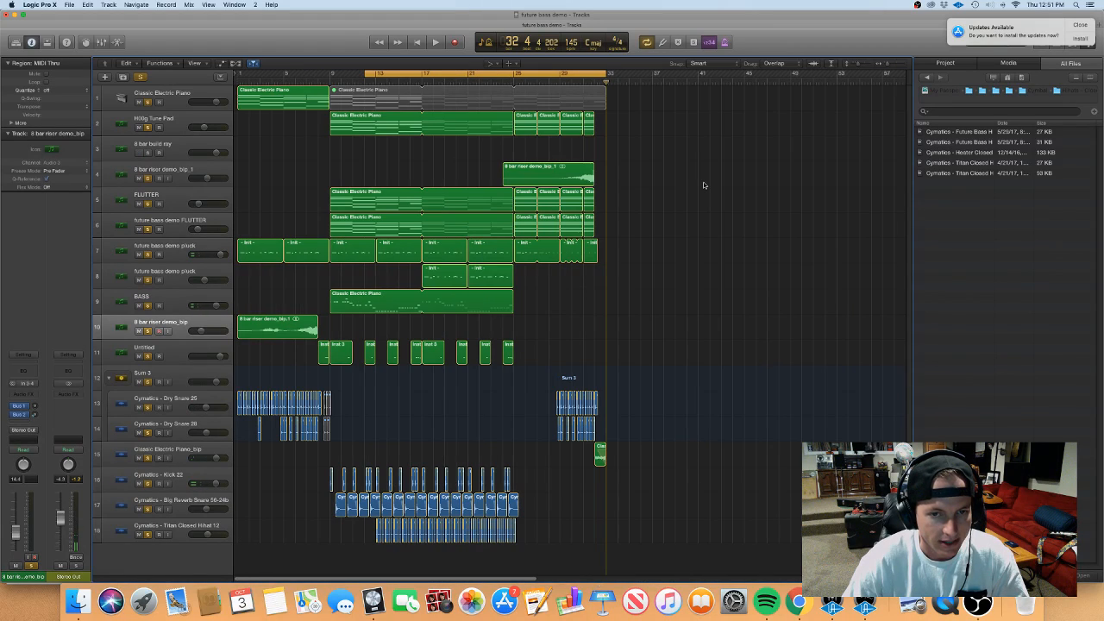
drag(365, 72, 240, 74)
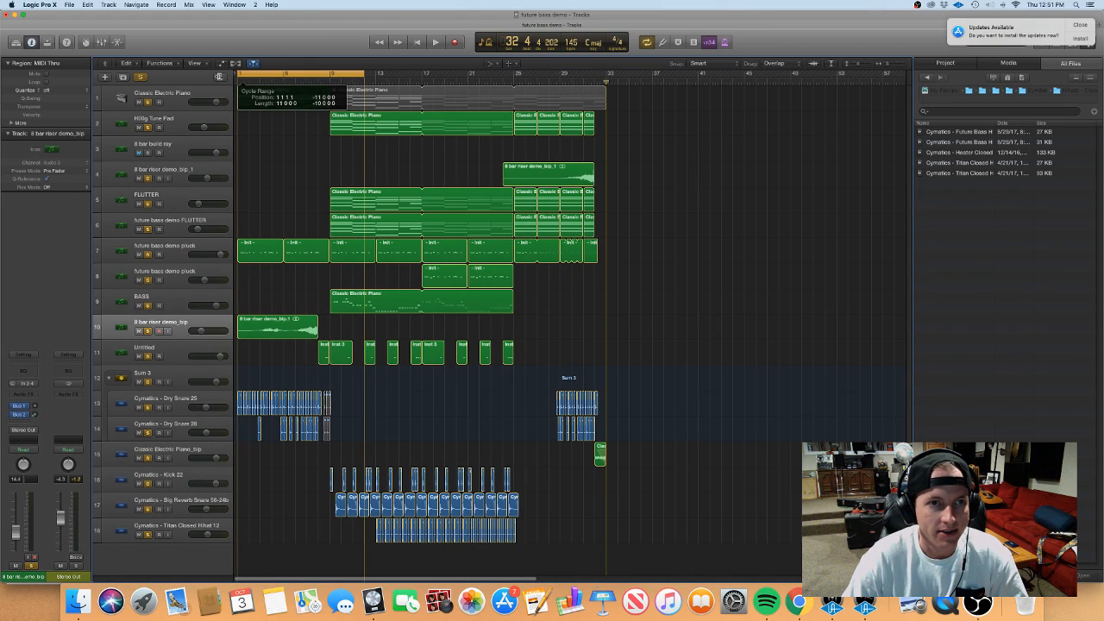
drag(364, 74, 653, 126)
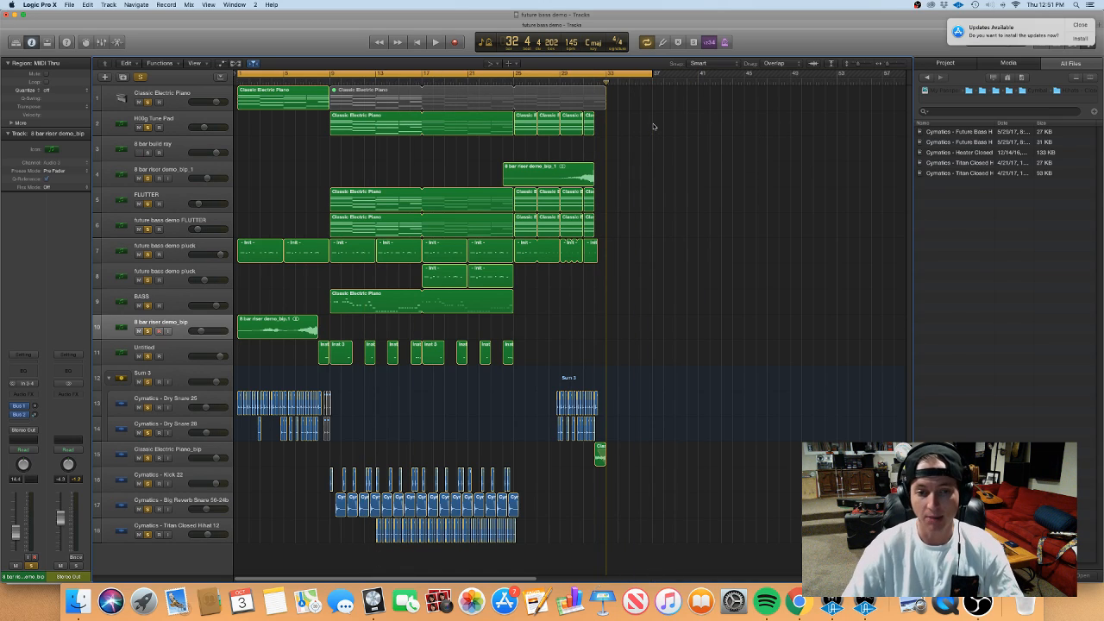